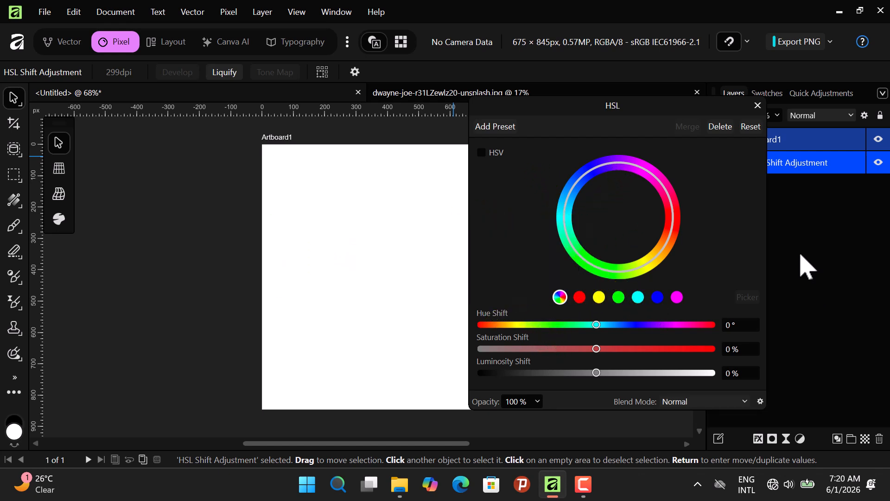
# Close the HSL settings and delete the existing HSL Shift Adjustment layer from Artboard1
pyautogui.moveTo(647, 116); pyautogui.dragTo(624, 106)
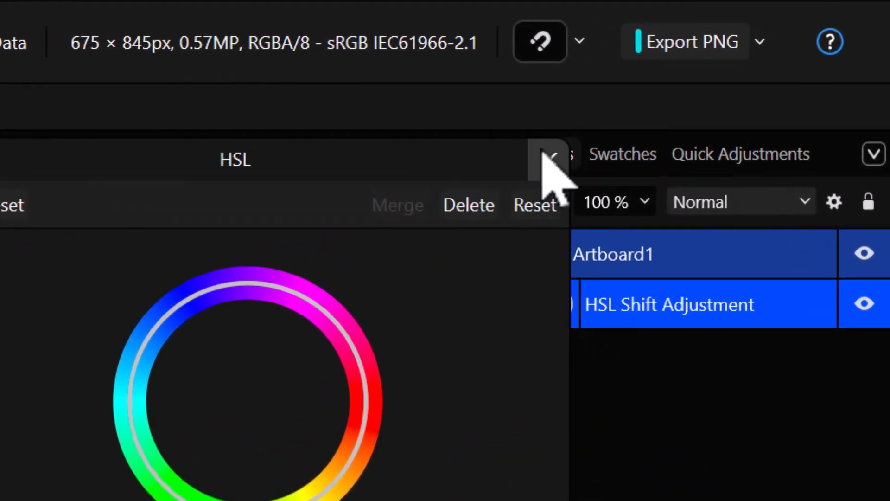
pyautogui.click(550, 157)
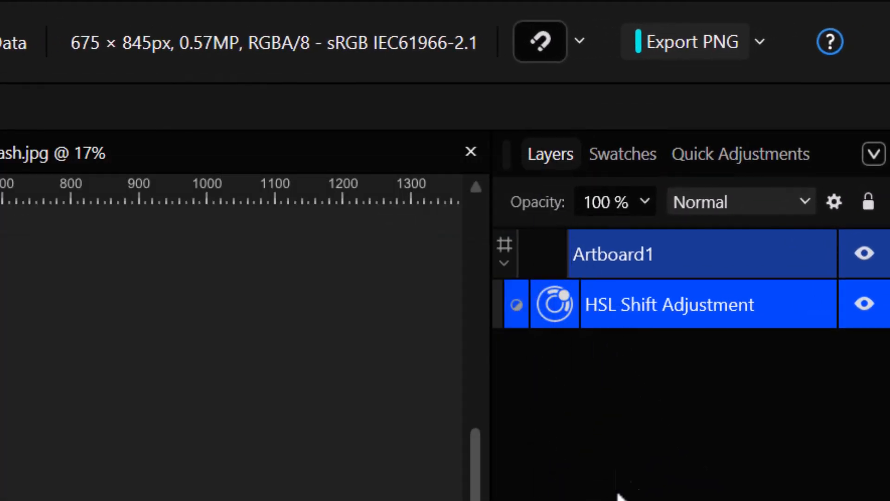
pyautogui.press('BackSpace')
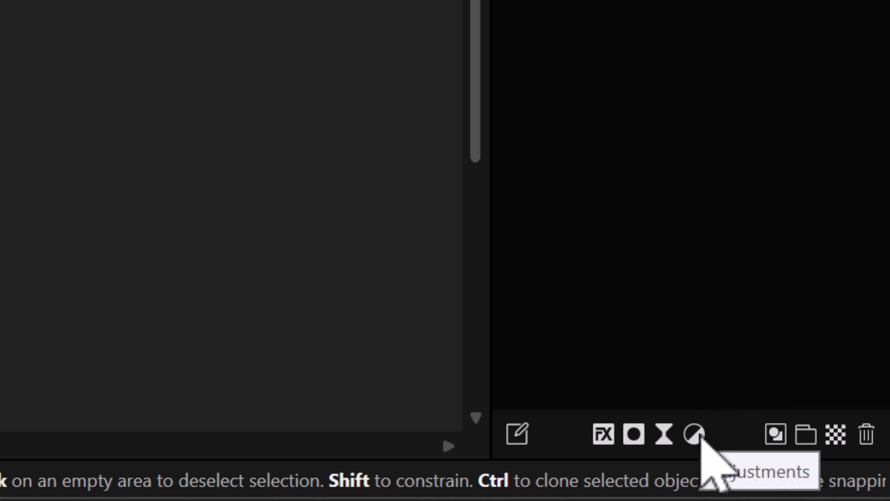
# Add an HSL adjustment layer to the blank artboard and close its settings
pyautogui.click(698, 436)
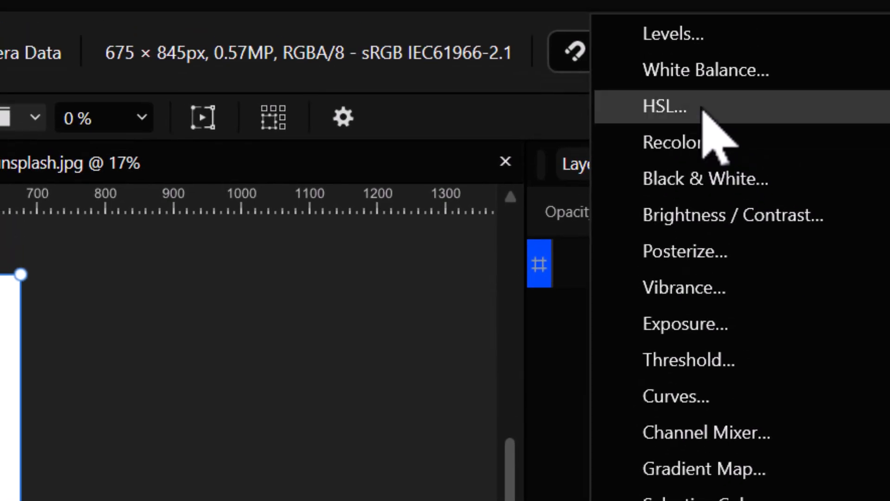
pyautogui.click(703, 110)
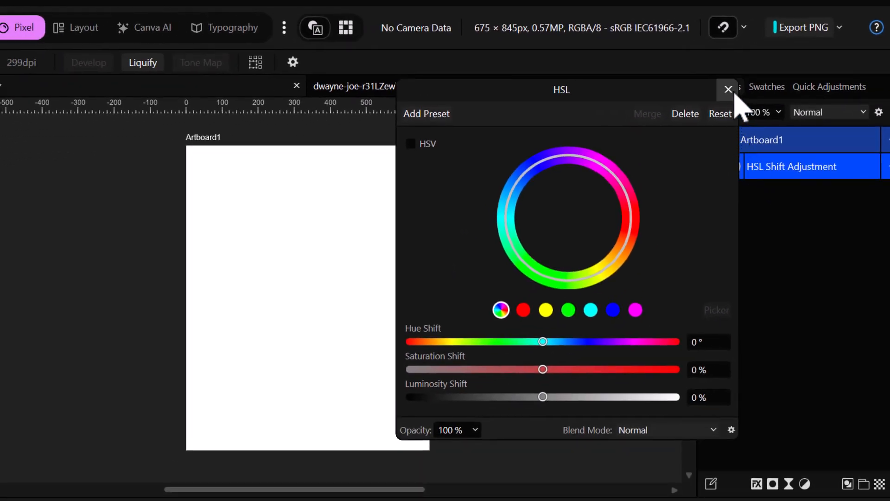
pyautogui.click(720, 94)
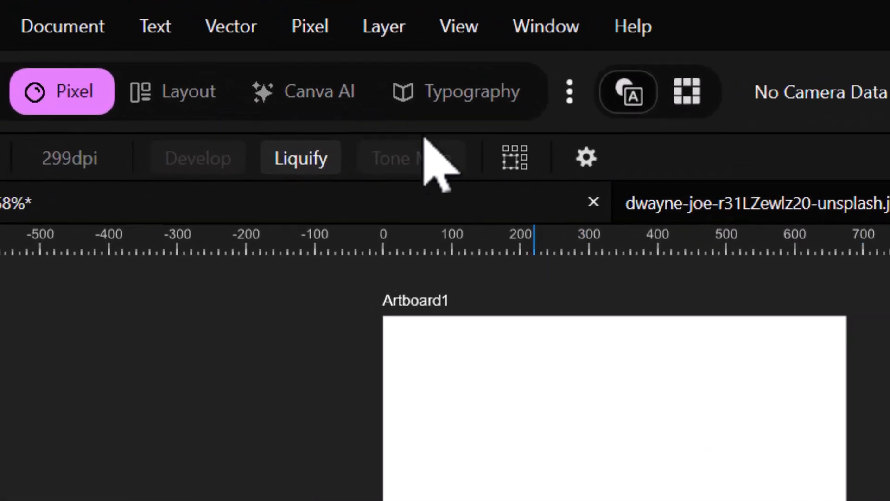
# Add another HSL adjustment layer to the artboard, leaving its settings open
pyautogui.click(317, 27)
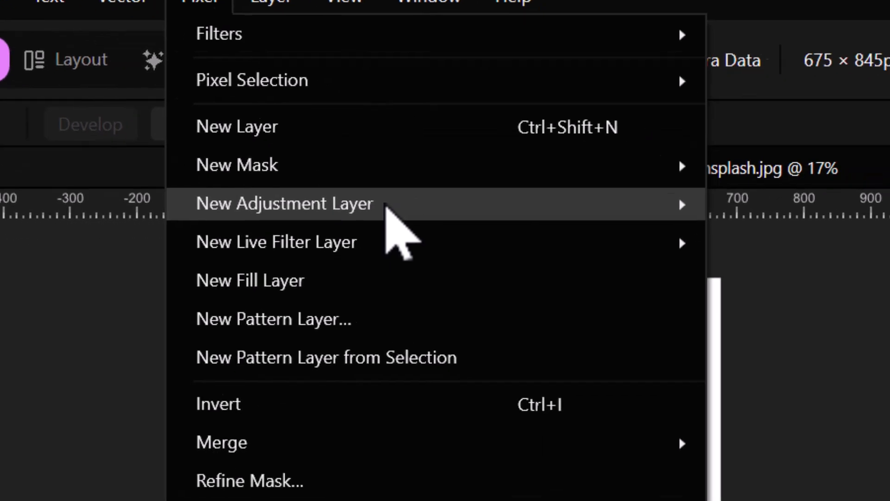
pyautogui.moveTo(503, 242)
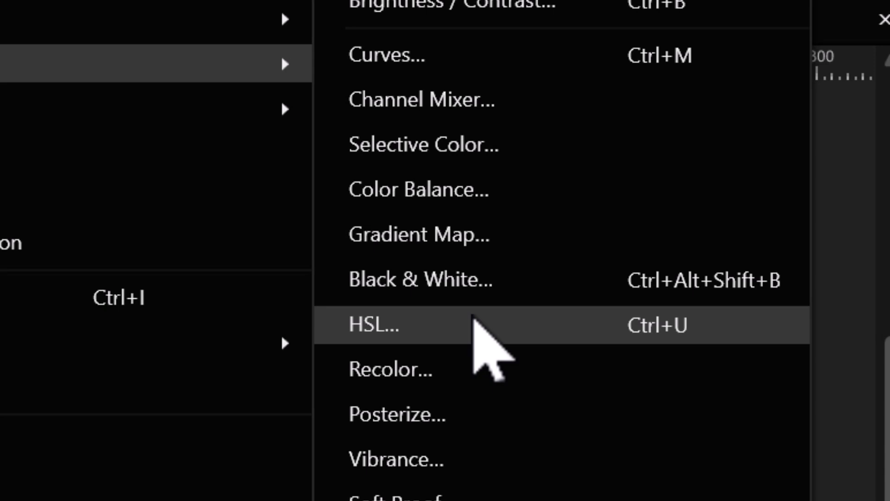
pyautogui.click(474, 319)
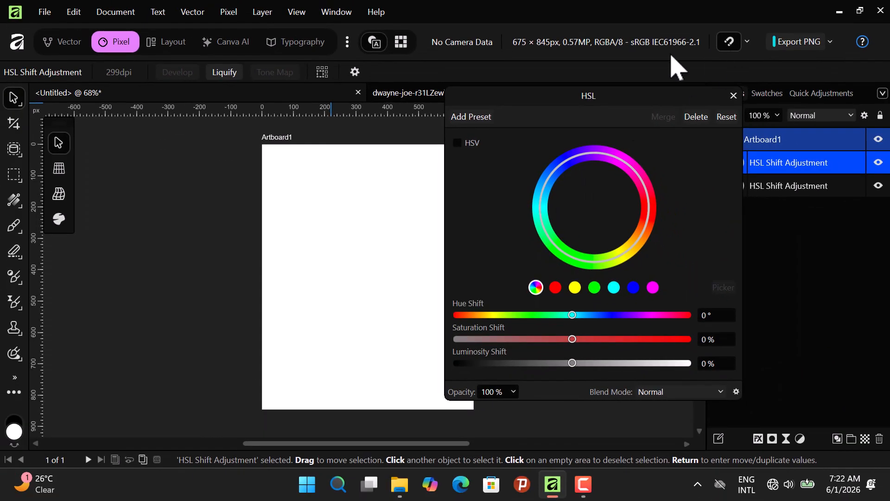
pyautogui.moveTo(628, 94)
pyautogui.mouseDown()
pyautogui.moveTo(637, 104)
pyautogui.moveTo(636, 84)
pyautogui.mouseUp()
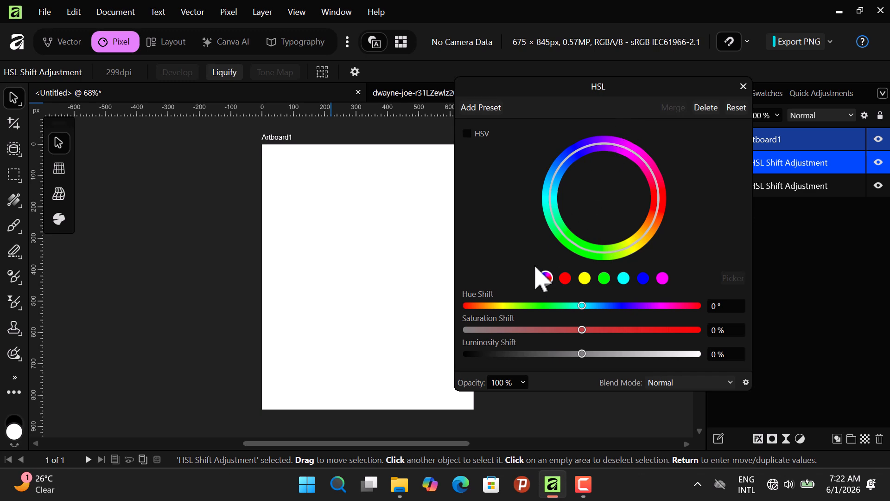
# Place the ENVIRONMENT.jpg image from the file browser onto Artboard1
pyautogui.click(399, 483)
pyautogui.moveTo(621, 281); pyautogui.dragTo(372, 289)
pyautogui.click(793, 123)
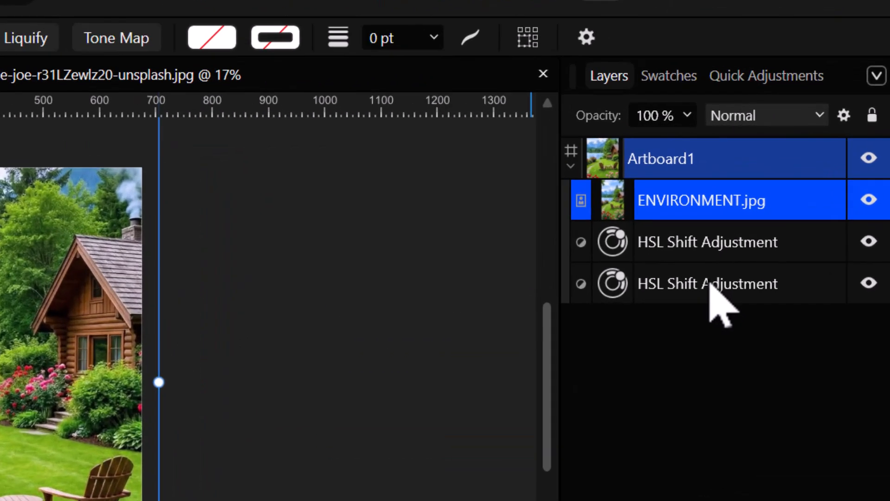
# Delete the lower of the two HSL Shift Adjustment layers
pyautogui.click(710, 284)
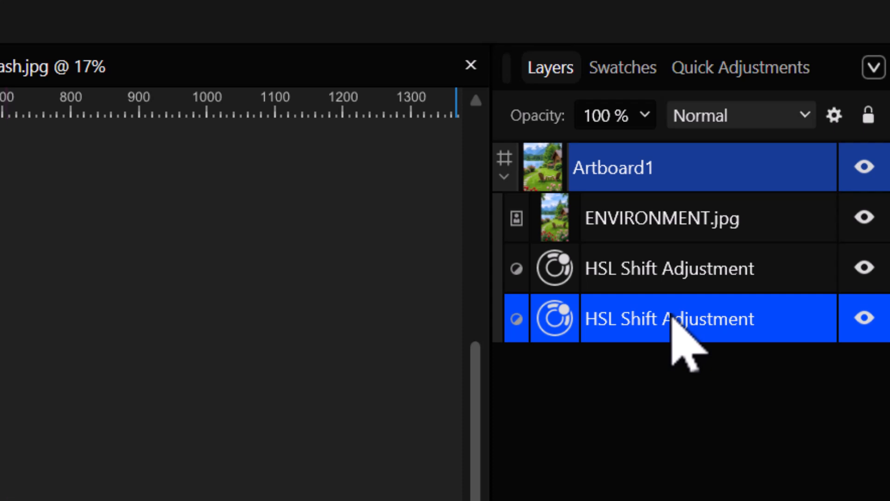
pyautogui.press('BackSpace')
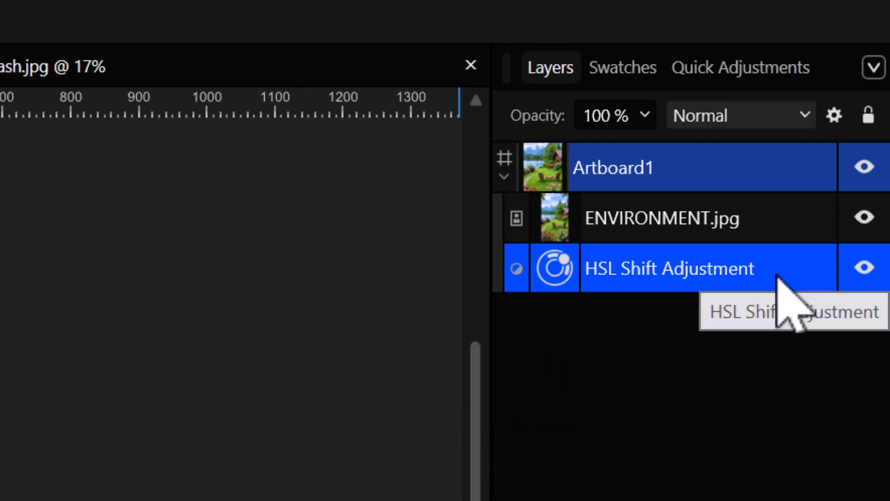
# Try the HSL Shift Adjustment above ENVIRONMENT.jpg in the layer stack, and return it below the image
pyautogui.moveTo(778, 278); pyautogui.dragTo(774, 204)
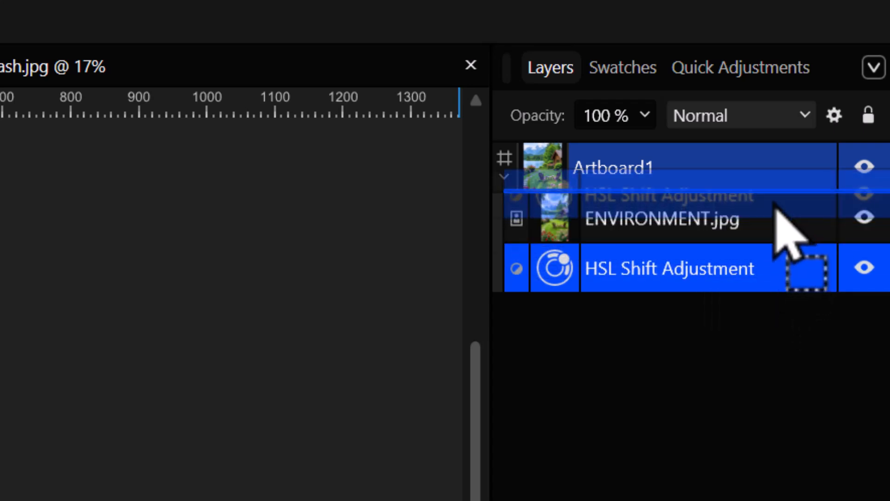
pyautogui.moveTo(774, 204); pyautogui.dragTo(774, 204)
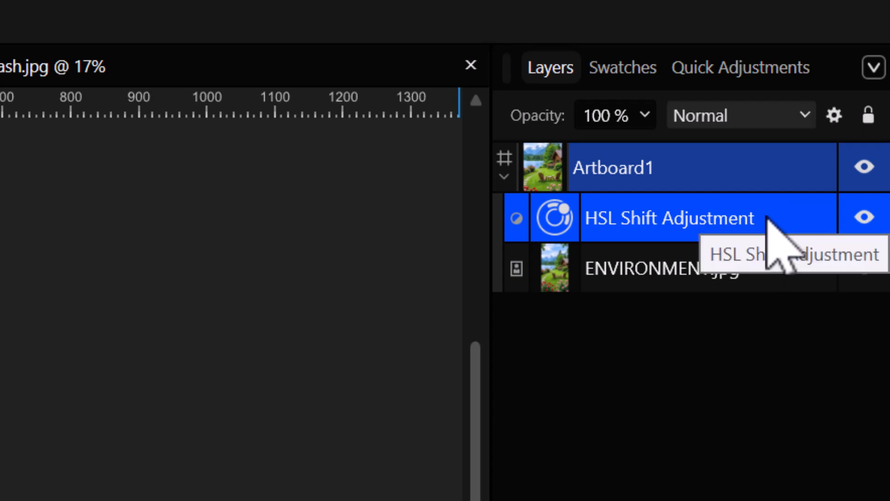
pyautogui.moveTo(775, 225); pyautogui.dragTo(759, 281)
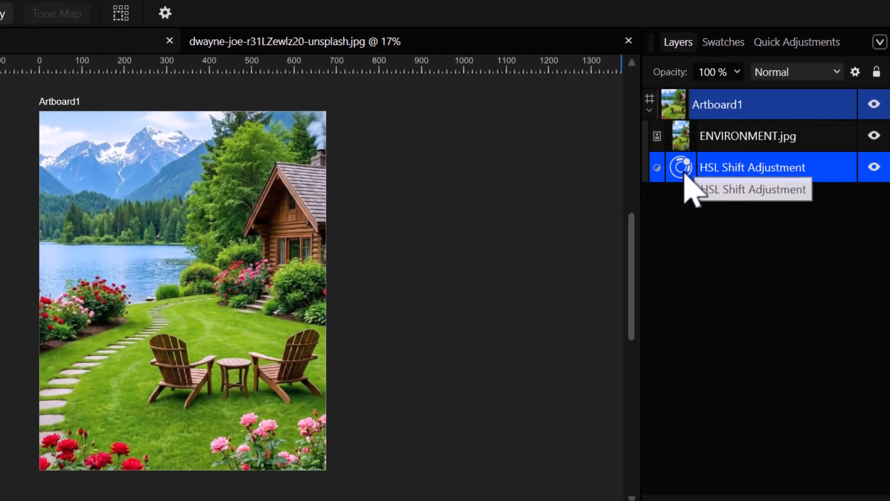
# Open the HSL Shift Adjustment's settings, set the hue shift to 32.4°, and move the dialog clear of the layer list
pyautogui.doubleClick(683, 176)
pyautogui.moveTo(477, 330); pyautogui.dragTo(338, 334)
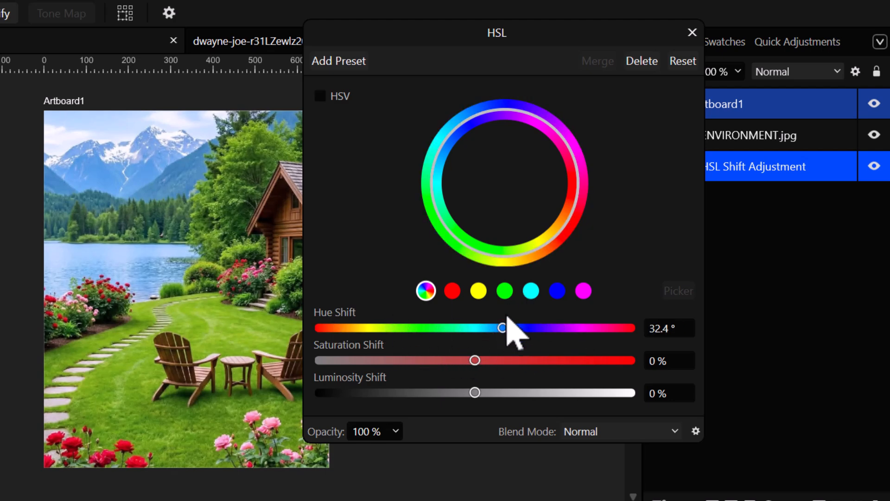
pyautogui.moveTo(557, 43); pyautogui.dragTo(0, 96)
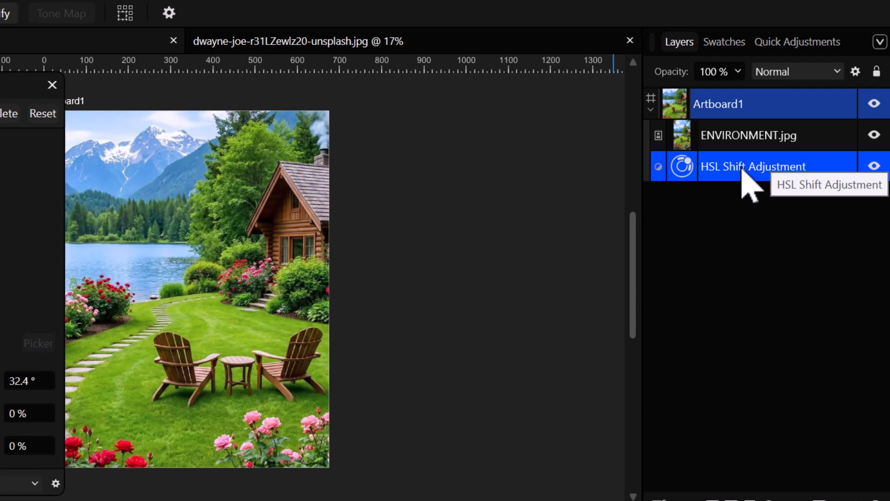
# Nest the HSL Shift Adjustment inside ENVIRONMENT.jpg and arrange the settings dialog beside the fully visible artboard
pyautogui.moveTo(820, 172); pyautogui.dragTo(818, 136)
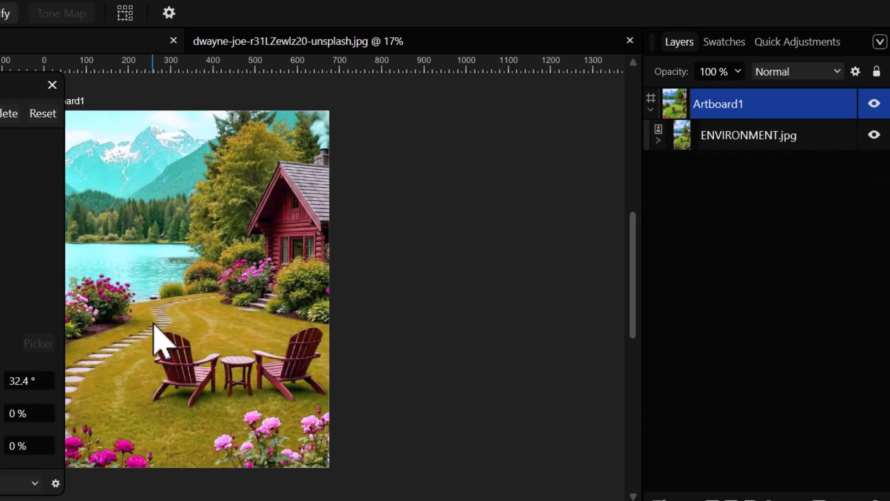
pyautogui.moveTo(2, 104); pyautogui.dragTo(527, 94)
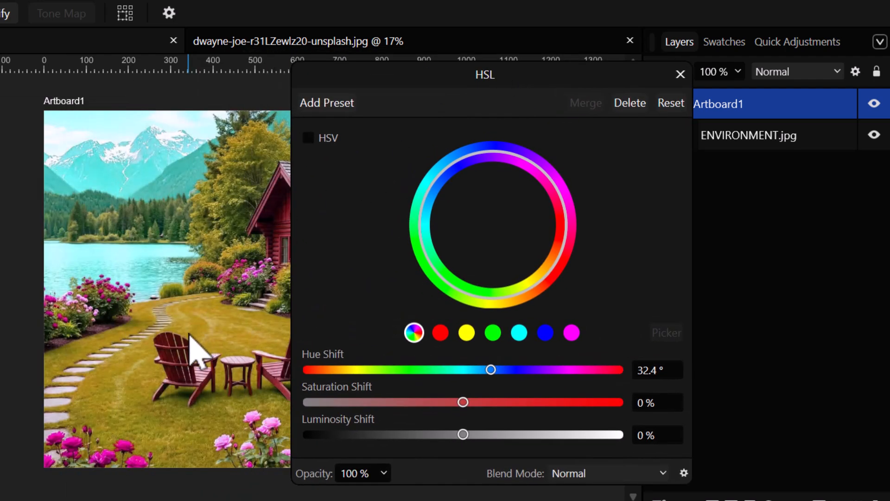
pyautogui.moveTo(238, 328); pyautogui.dragTo(167, 324)
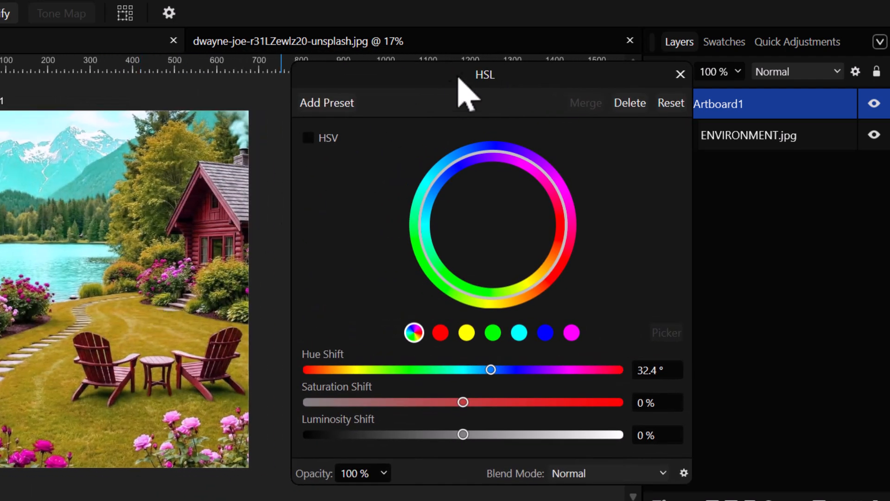
pyautogui.moveTo(515, 72); pyautogui.dragTo(467, 73)
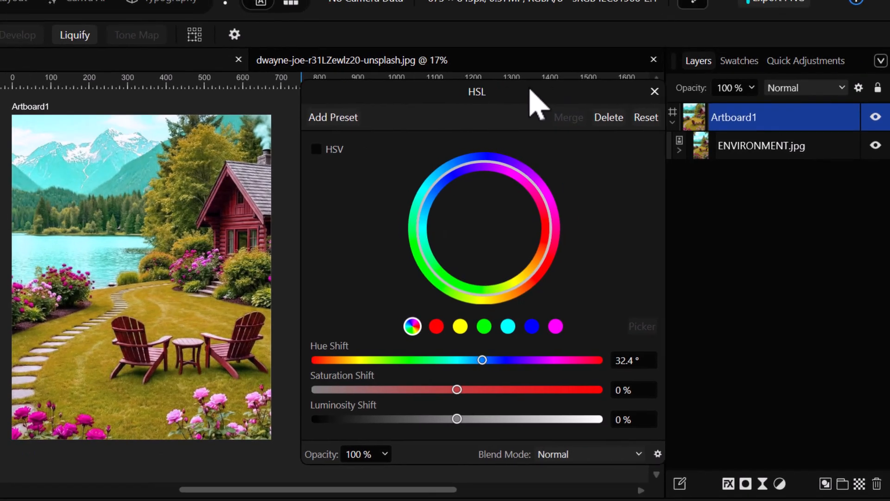
pyautogui.moveTo(529, 90); pyautogui.dragTo(523, 90)
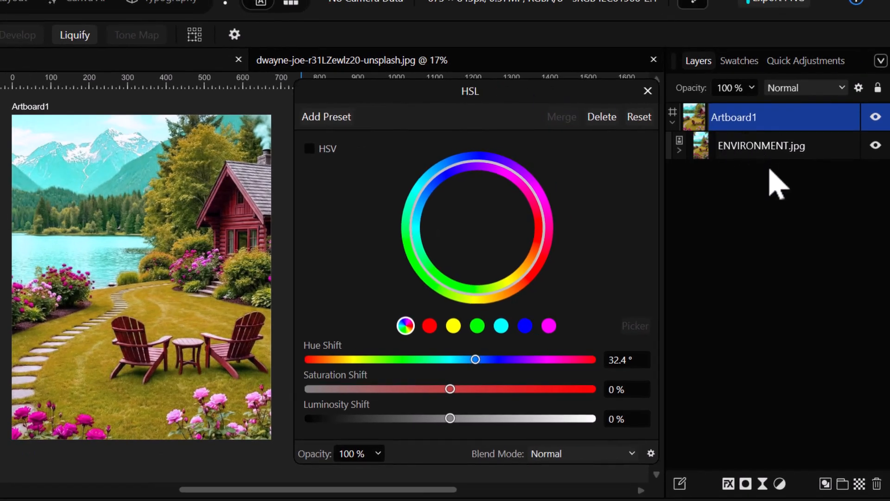
# Move the nested HSL Shift Adjustment out of ENVIRONMENT.jpg and place it above the image in the layer stack
pyautogui.moveTo(747, 179); pyautogui.dragTo(769, 141)
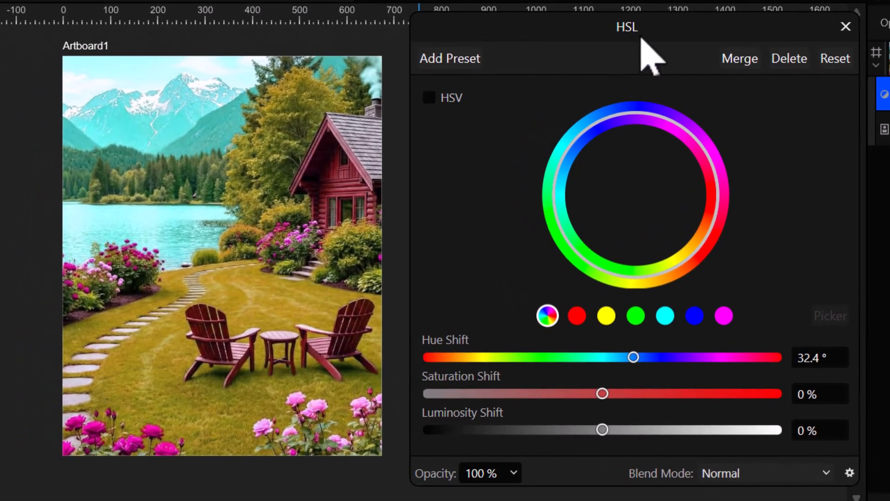
pyautogui.moveTo(653, 36); pyautogui.dragTo(652, 20)
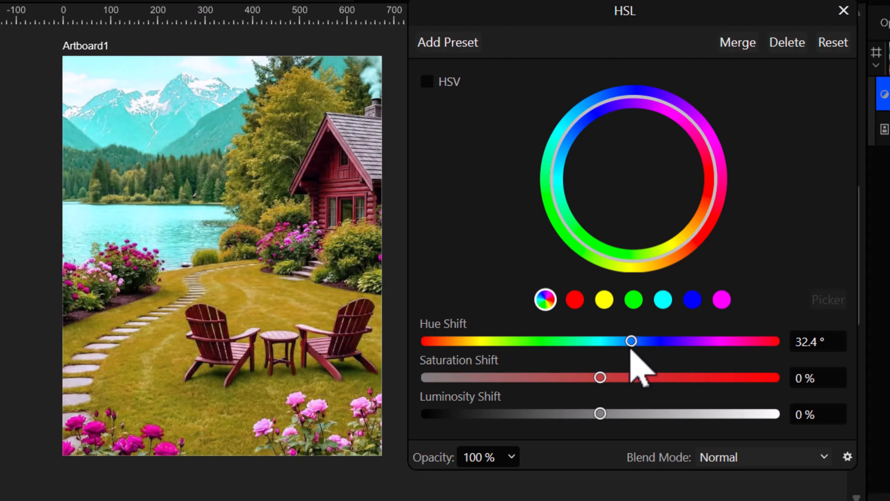
# Set the HSL adjustment's hue shift to 19.3° and its saturation shift to 26%
pyautogui.moveTo(634, 342); pyautogui.dragTo(607, 341)
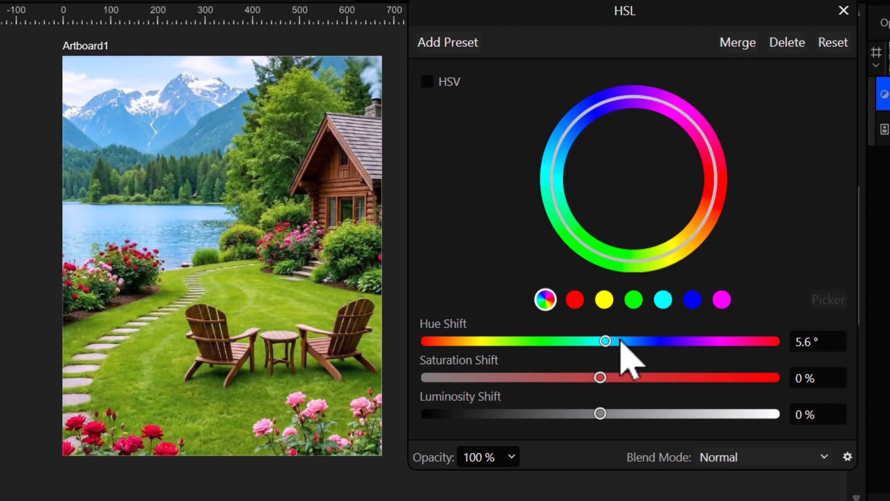
pyautogui.click(619, 341)
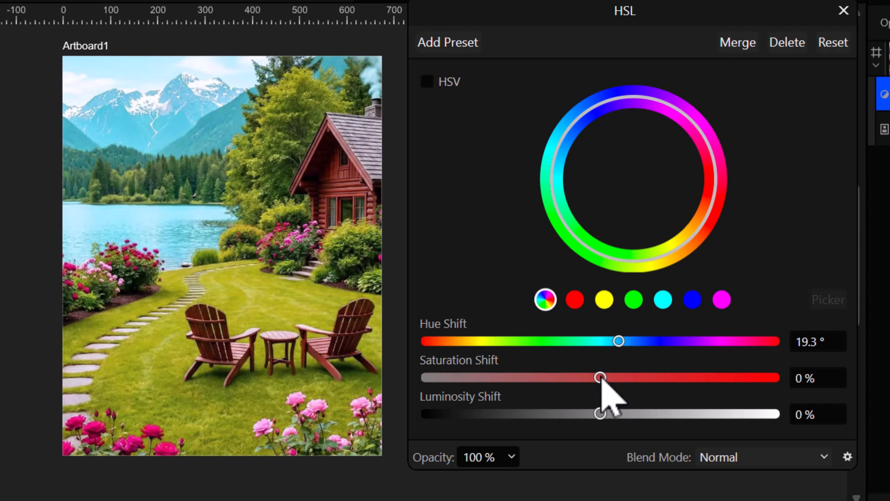
pyautogui.moveTo(601, 379); pyautogui.dragTo(637, 381)
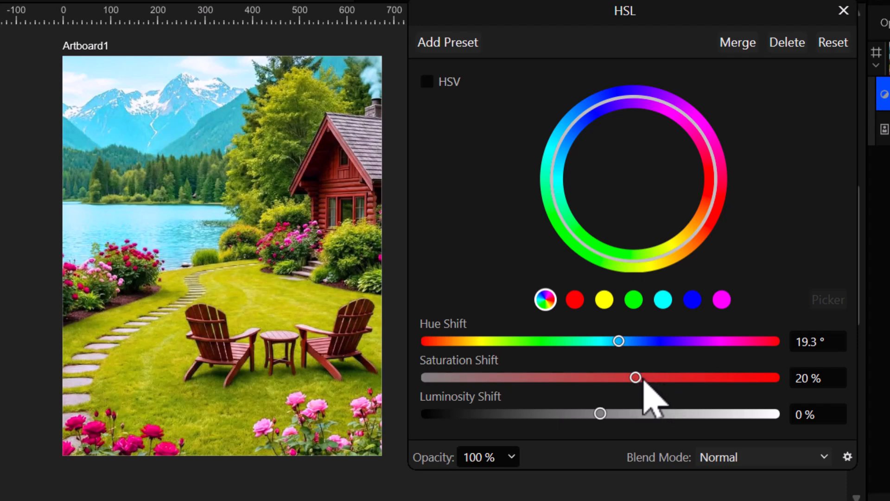
pyautogui.click(645, 379)
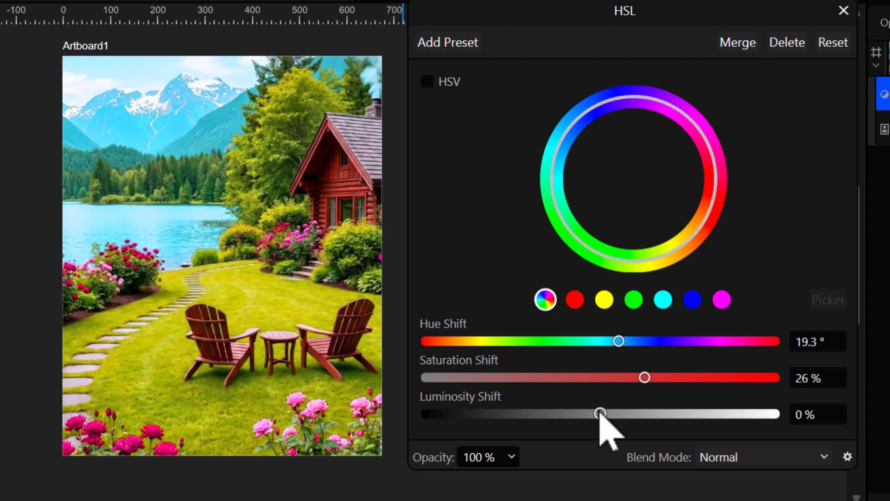
# Try brighter and darker luminosity shifts on the image, ending at -9%
pyautogui.moveTo(600, 413); pyautogui.dragTo(640, 413)
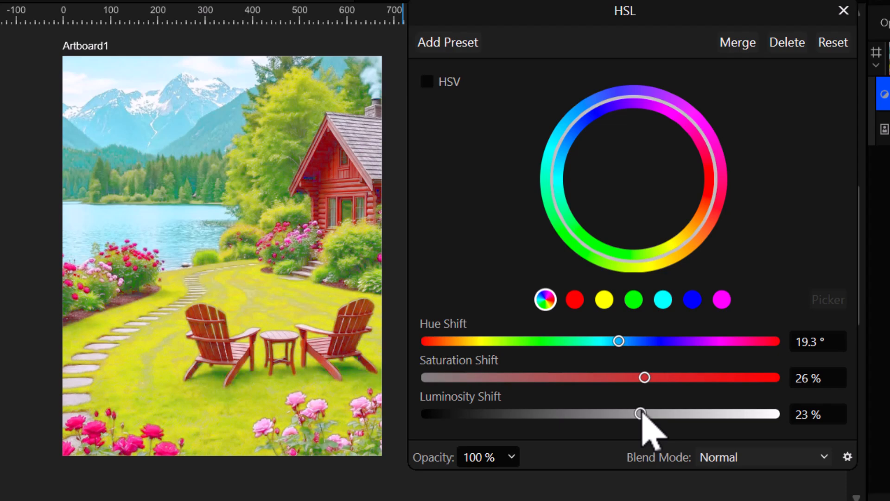
pyautogui.moveTo(640, 413); pyautogui.dragTo(581, 412)
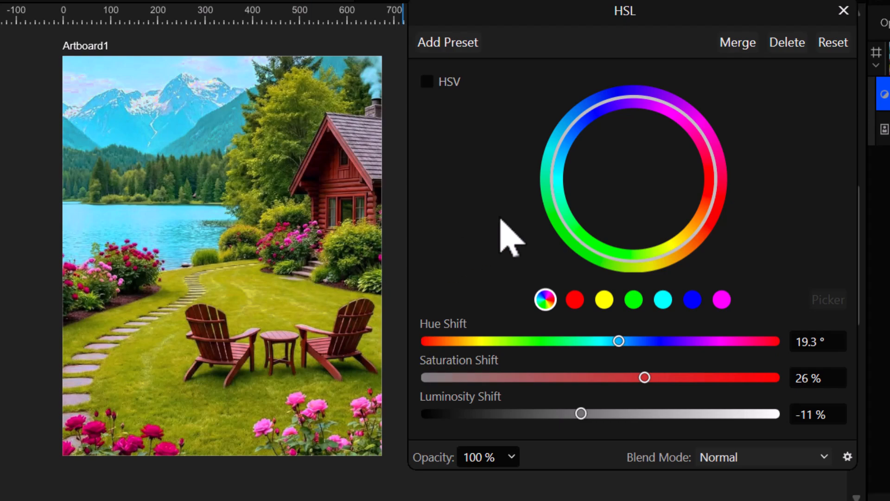
pyautogui.moveTo(580, 413); pyautogui.dragTo(586, 413)
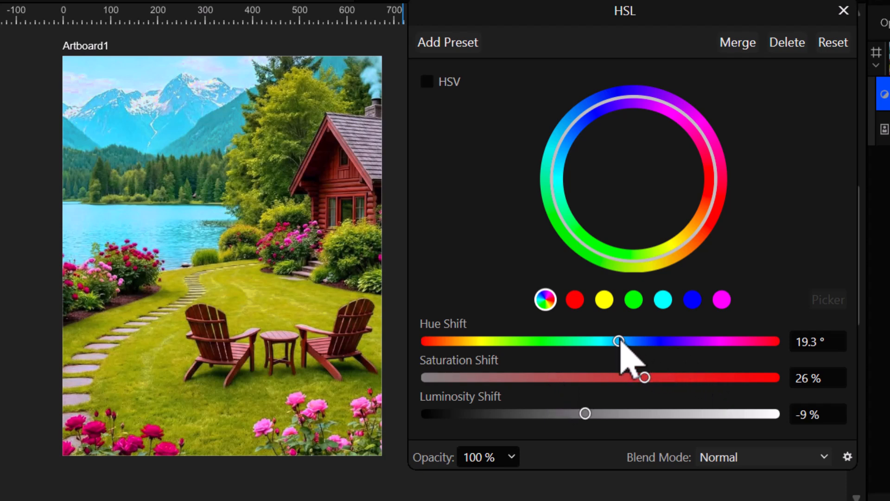
# Fine-tune the HSL adjustment to a hue shift of 25.1°, saturation shift of 21% and luminosity shift of -5%
pyautogui.moveTo(621, 343); pyautogui.dragTo(626, 343)
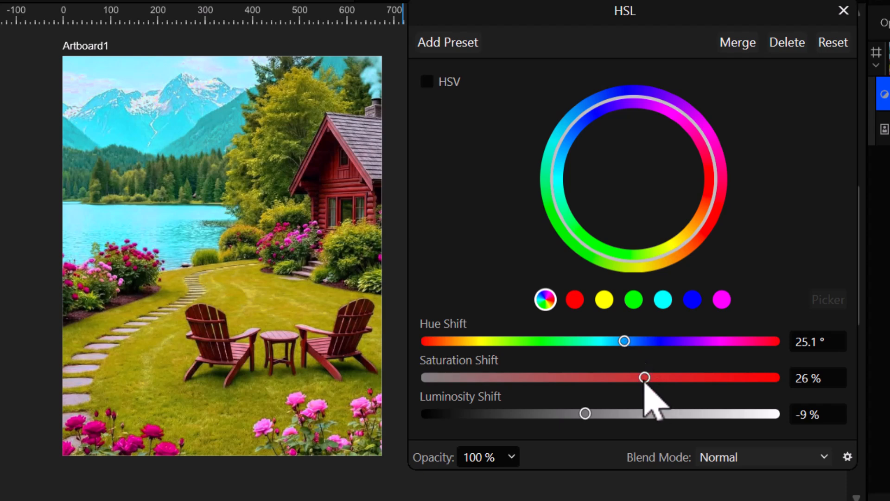
pyautogui.moveTo(645, 378); pyautogui.dragTo(638, 378)
pyautogui.moveTo(585, 413); pyautogui.dragTo(593, 413)
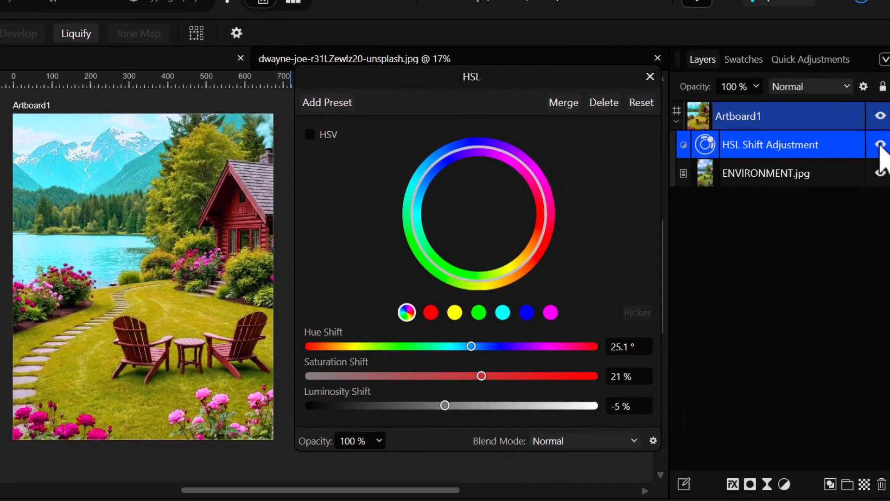
# Hide the HSL Shift Adjustment layer to compare the image with its original colours
pyautogui.click(875, 146)
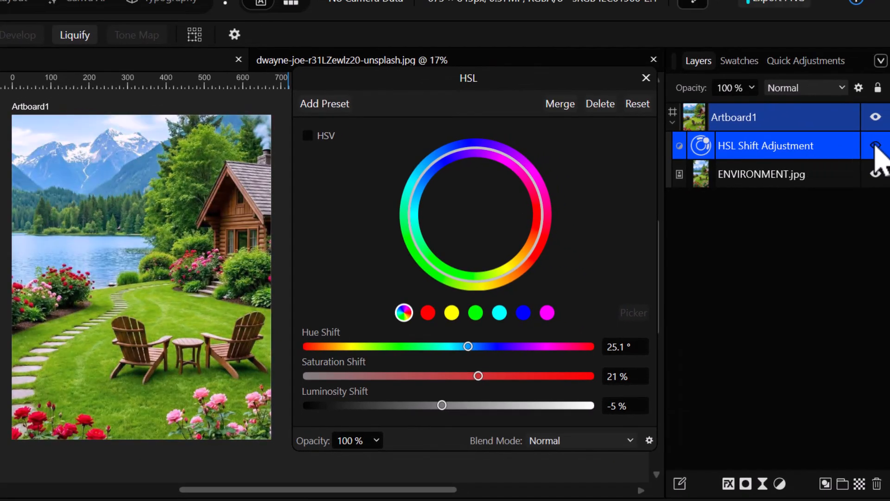
# Show the HSL Shift Adjustment layer again and add a mask layer to it
pyautogui.click(875, 146)
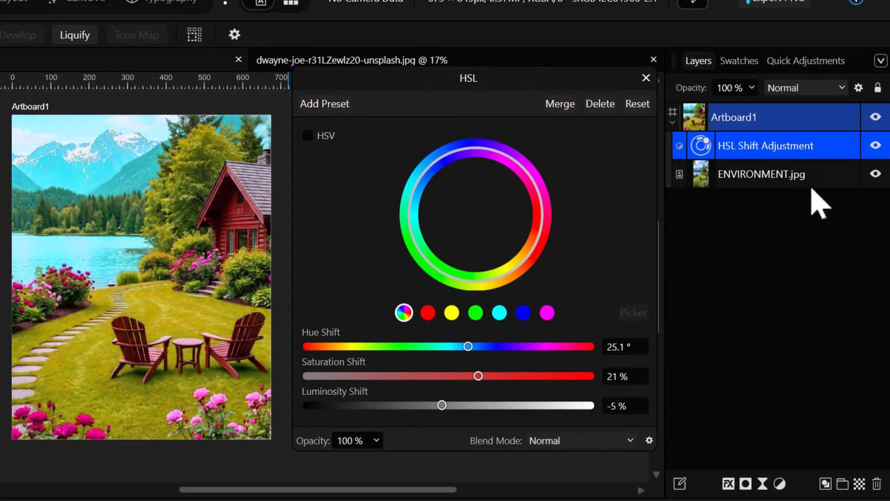
pyautogui.moveTo(519, 85); pyautogui.dragTo(538, 78)
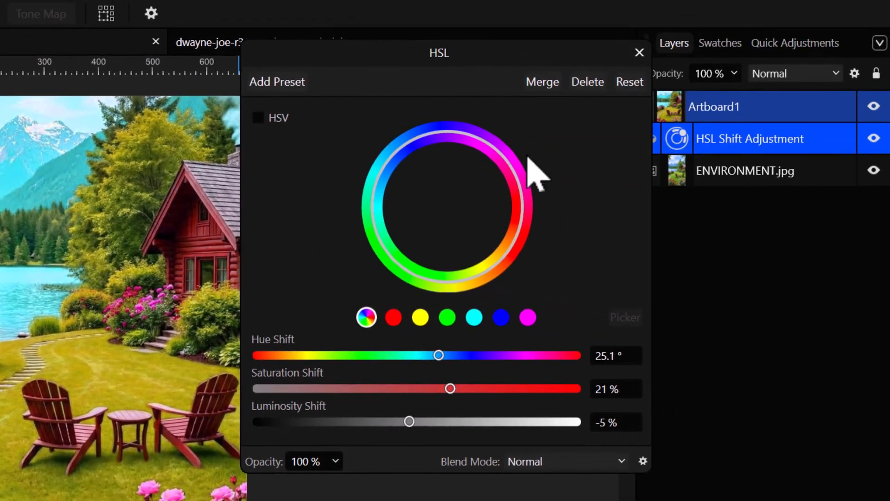
pyautogui.moveTo(517, 58); pyautogui.dragTo(506, 54)
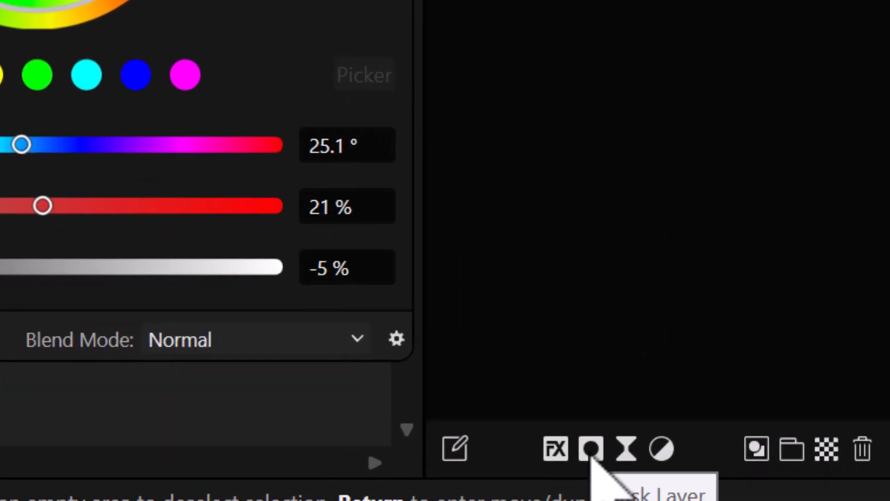
pyautogui.click(591, 448)
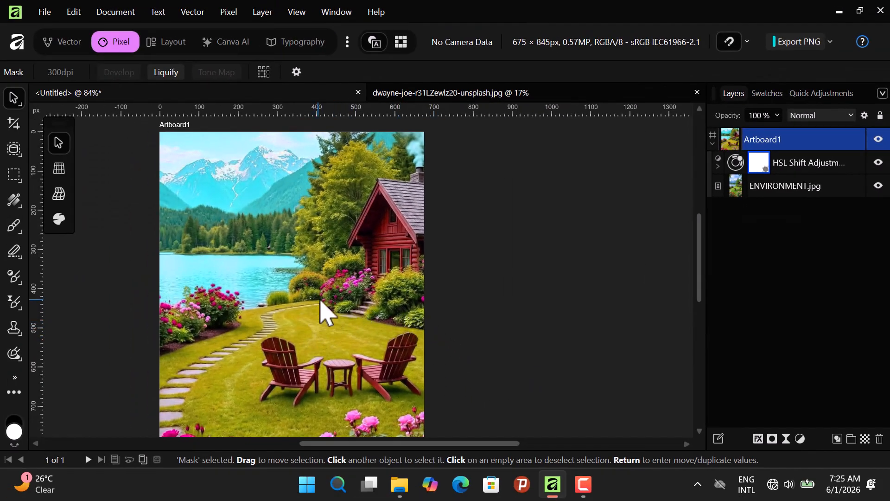
# Paint out the HSL effect over the sky and mountain peaks on the mask with a 130.7 px black brush
pyautogui.press('b')
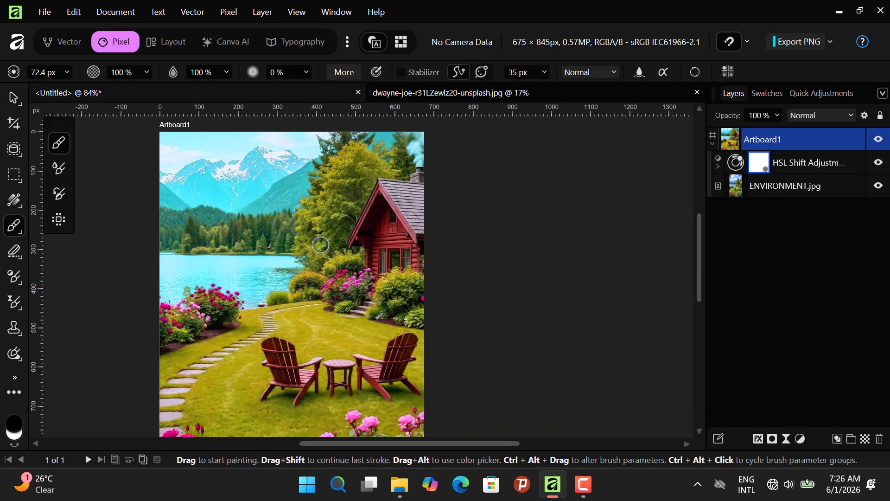
pyautogui.rightClick(320, 244)
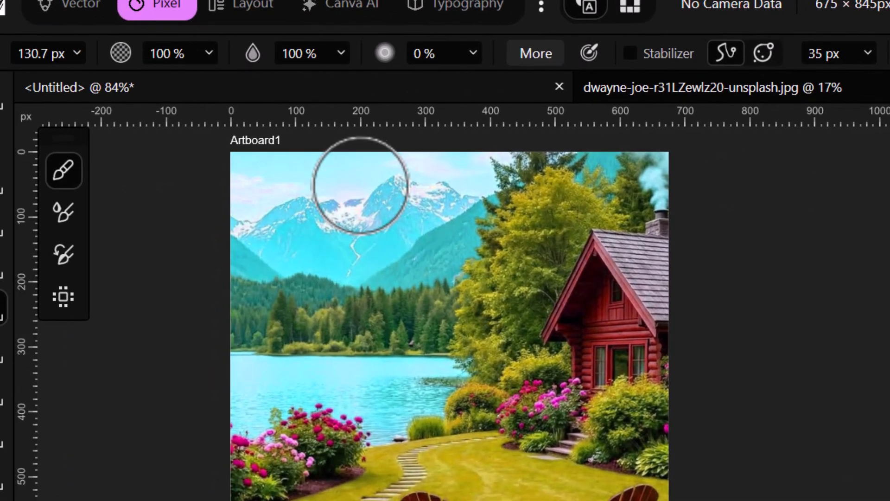
pyautogui.moveTo(245, 171)
pyautogui.mouseDown()
pyautogui.moveTo(397, 174)
pyautogui.moveTo(343, 211)
pyautogui.moveTo(418, 191)
pyautogui.moveTo(363, 215)
pyautogui.moveTo(284, 216)
pyautogui.moveTo(258, 206)
pyautogui.moveTo(273, 184)
pyautogui.moveTo(245, 182)
pyautogui.moveTo(250, 214)
pyautogui.moveTo(375, 224)
pyautogui.moveTo(293, 254)
pyautogui.moveTo(239, 258)
pyautogui.moveTo(234, 223)
pyautogui.moveTo(335, 243)
pyautogui.moveTo(436, 223)
pyautogui.moveTo(453, 207)
pyautogui.moveTo(411, 236)
pyautogui.moveTo(323, 256)
pyautogui.moveTo(375, 248)
pyautogui.moveTo(348, 229)
pyautogui.mouseUp()
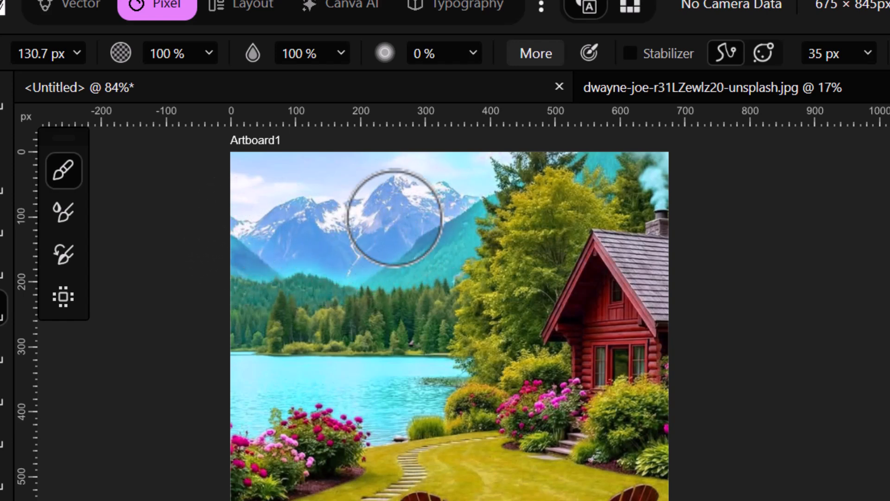
# Extend the mask painting over the lower mountain slopes down to the forest edge
pyautogui.scroll(3, 467, 229)
pyautogui.moveTo(479, 171)
pyautogui.mouseDown()
pyautogui.moveTo(377, 266)
pyautogui.moveTo(420, 247)
pyautogui.moveTo(348, 282)
pyautogui.moveTo(224, 280)
pyautogui.mouseUp()
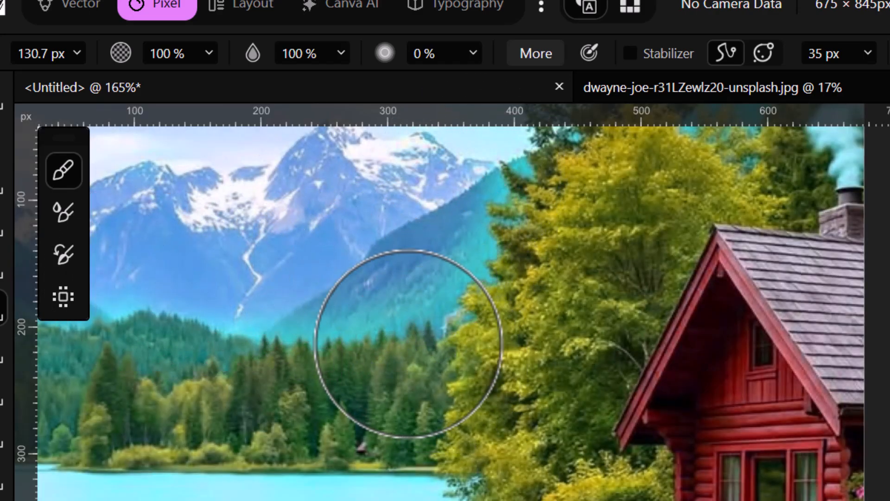
pyautogui.moveTo(320, 258); pyautogui.dragTo(585, 253)
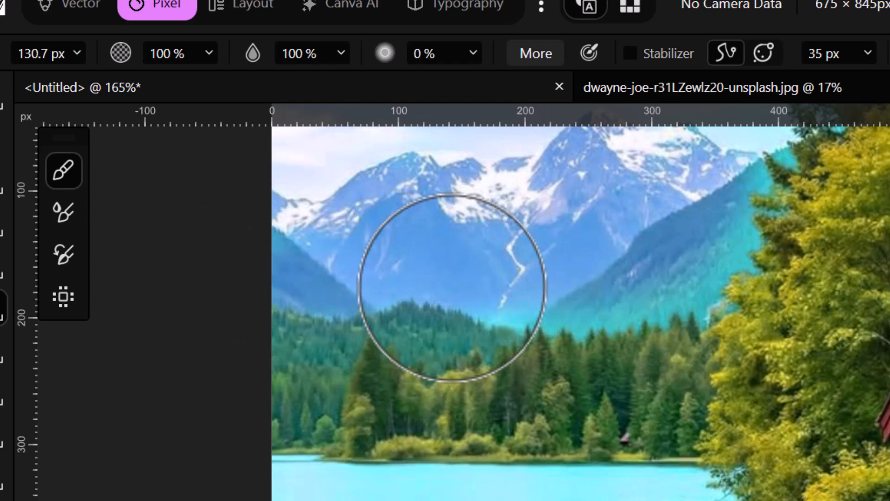
pyautogui.moveTo(659, 269); pyautogui.dragTo(533, 284)
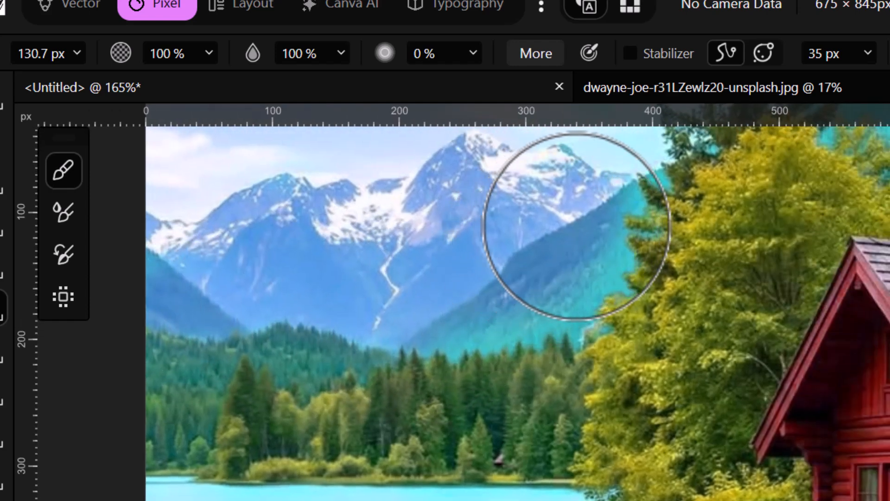
pyautogui.moveTo(556, 219)
pyautogui.mouseDown()
pyautogui.moveTo(459, 327)
pyautogui.moveTo(400, 366)
pyautogui.mouseUp()
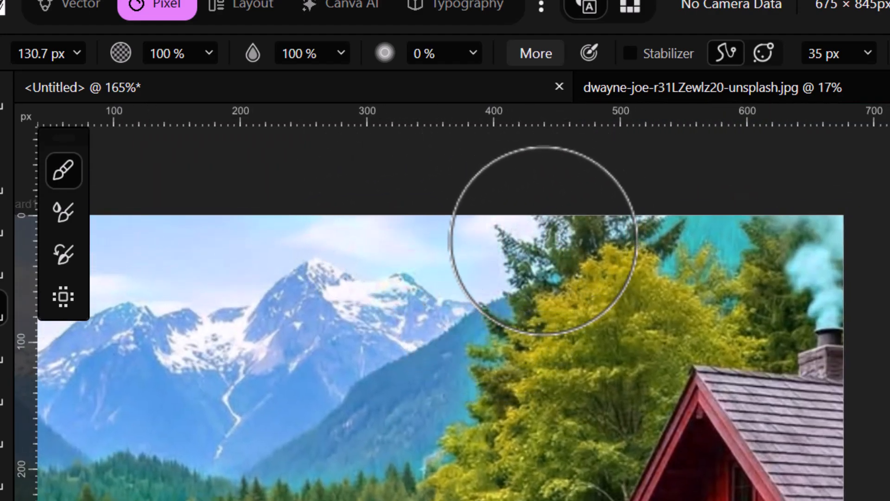
# Mask out the HSL effect in the gap between the trees, on the chimney smoke and along the slope beside the large tree
pyautogui.moveTo(792, 251)
pyautogui.mouseDown()
pyautogui.moveTo(858, 242)
pyautogui.moveTo(839, 234)
pyautogui.moveTo(845, 290)
pyautogui.moveTo(793, 253)
pyautogui.moveTo(753, 255)
pyautogui.mouseUp()
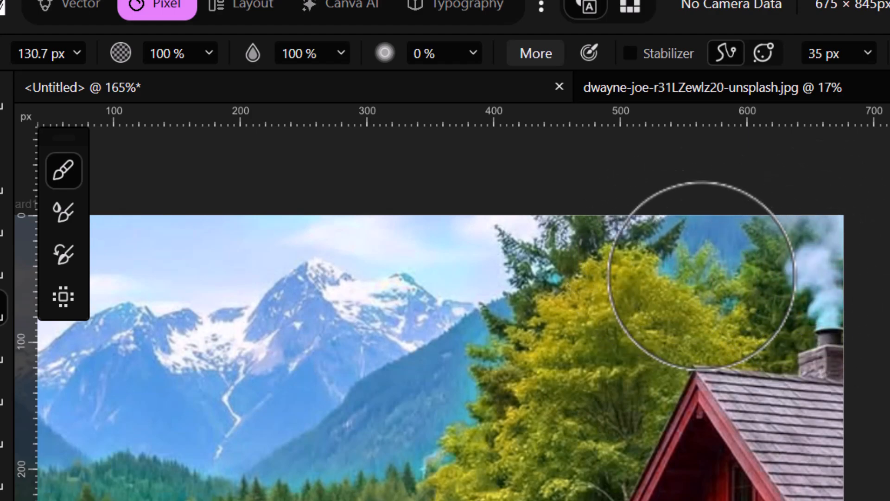
pyautogui.moveTo(441, 269)
pyautogui.mouseDown()
pyautogui.moveTo(514, 230)
pyautogui.moveTo(615, 54)
pyautogui.mouseUp()
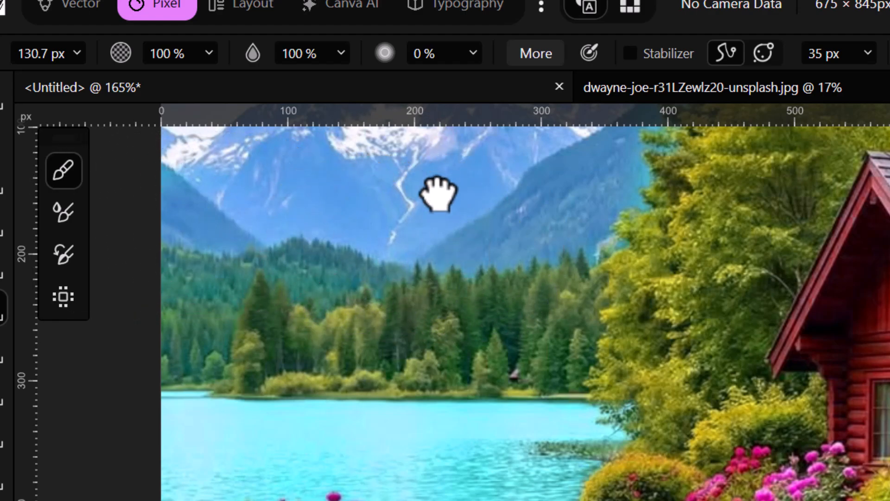
pyautogui.moveTo(433, 187); pyautogui.dragTo(459, 306)
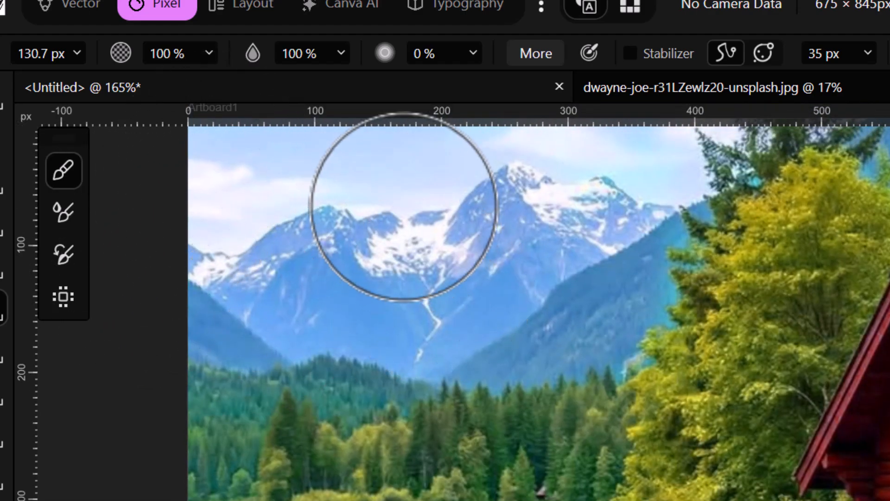
pyautogui.moveTo(672, 273); pyautogui.dragTo(558, 366)
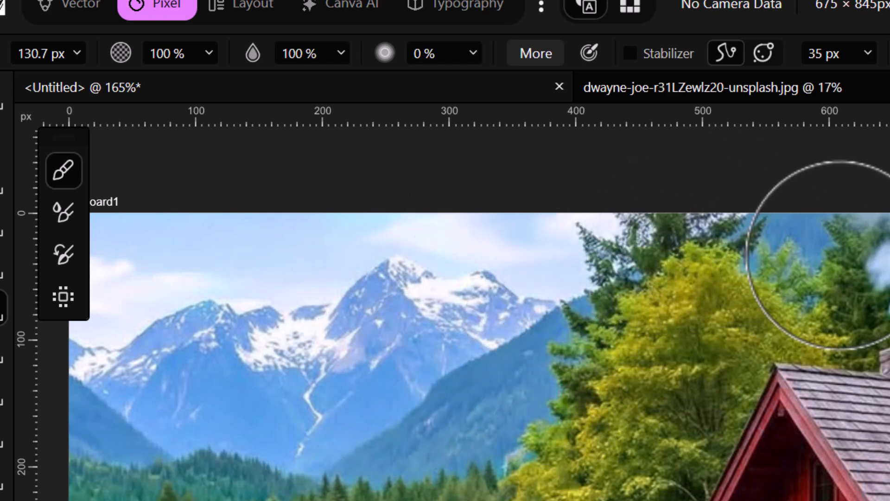
# Paint the mask over the lake to restore its original blue, using a smaller 90.5 px brush
pyautogui.scroll(-2, 621, 317)
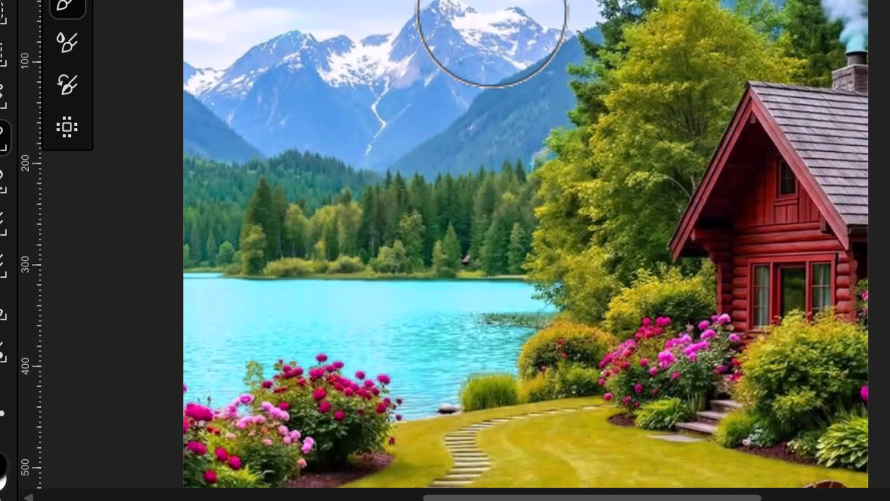
pyautogui.scroll(1, 503, 34)
pyautogui.scroll(-1, 518, 70)
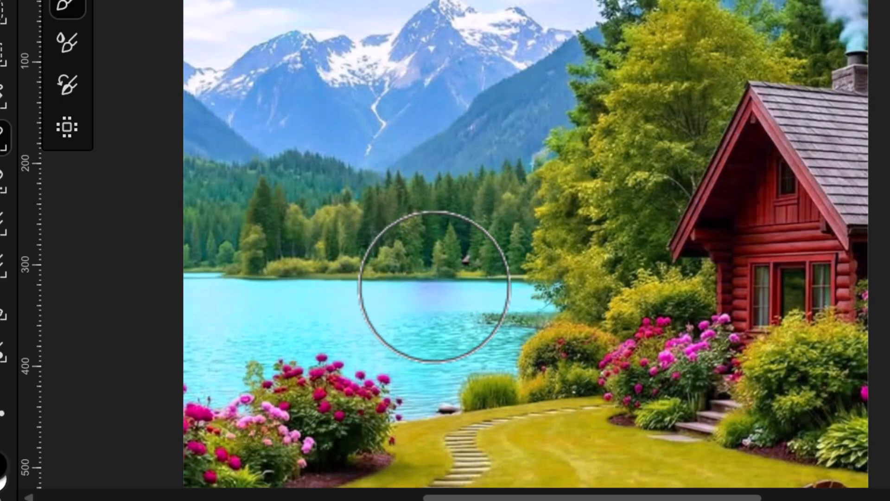
pyautogui.scroll(-1, 458, 291)
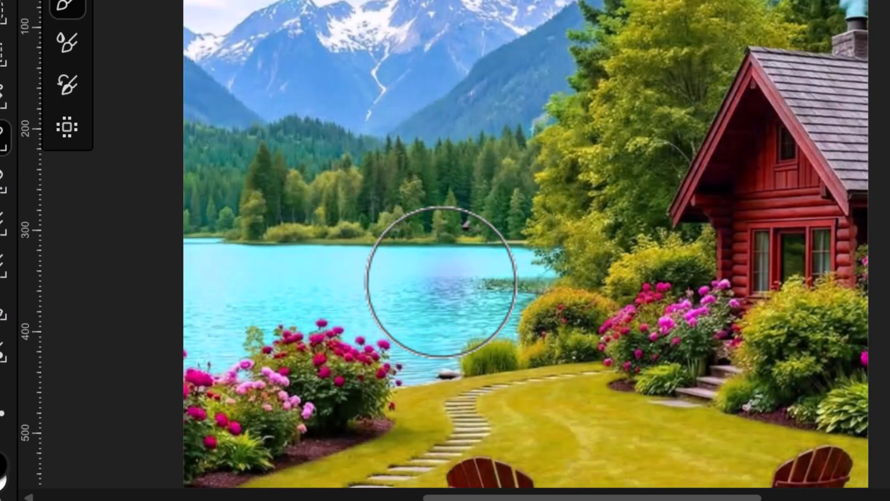
pyautogui.moveTo(350, 259)
pyautogui.mouseDown()
pyautogui.moveTo(251, 282)
pyautogui.moveTo(248, 271)
pyautogui.moveTo(143, 240)
pyautogui.moveTo(324, 280)
pyautogui.moveTo(469, 265)
pyautogui.moveTo(429, 324)
pyautogui.moveTo(264, 308)
pyautogui.moveTo(205, 323)
pyautogui.moveTo(322, 287)
pyautogui.moveTo(519, 252)
pyautogui.moveTo(461, 266)
pyautogui.moveTo(477, 270)
pyautogui.moveTo(437, 251)
pyautogui.moveTo(457, 298)
pyautogui.moveTo(463, 283)
pyautogui.moveTo(501, 267)
pyautogui.moveTo(469, 274)
pyautogui.moveTo(388, 252)
pyautogui.moveTo(541, 272)
pyautogui.moveTo(488, 323)
pyautogui.moveTo(523, 299)
pyautogui.moveTo(432, 292)
pyautogui.moveTo(412, 260)
pyautogui.mouseUp()
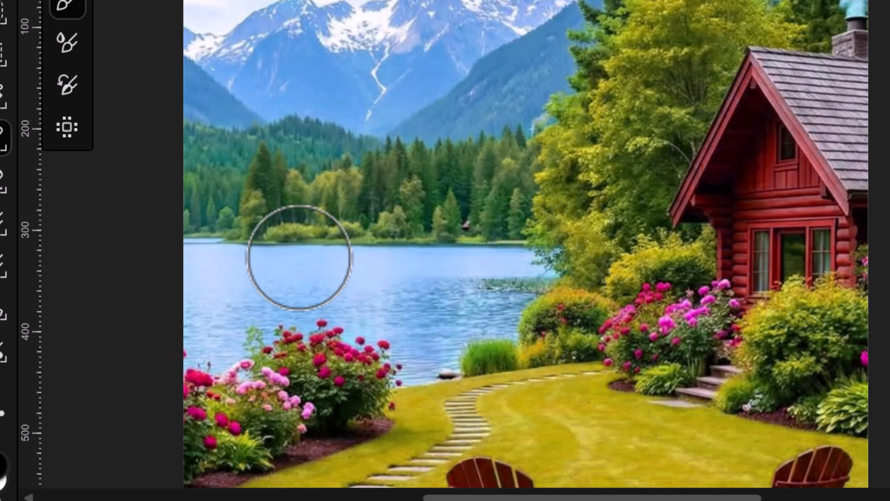
pyautogui.scroll(-3, 731, 249)
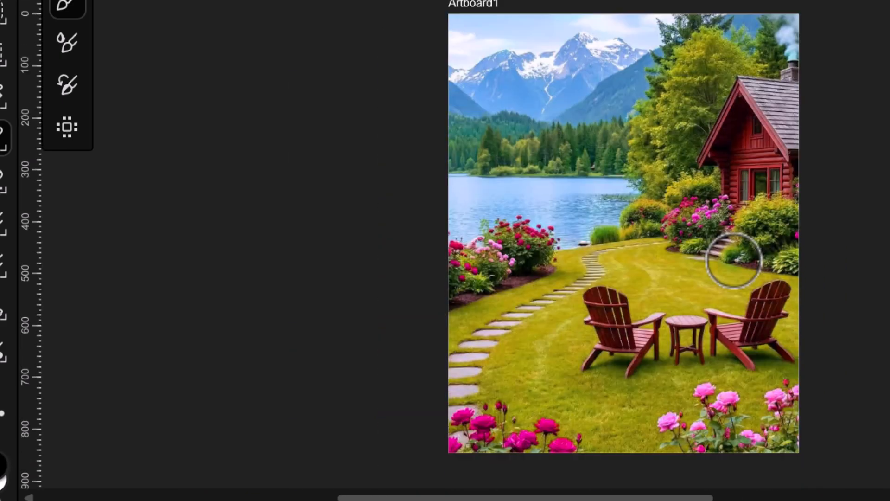
pyautogui.scroll(2, 779, 230)
pyautogui.scroll(-1, 778, 228)
pyautogui.scroll(-1, 777, 227)
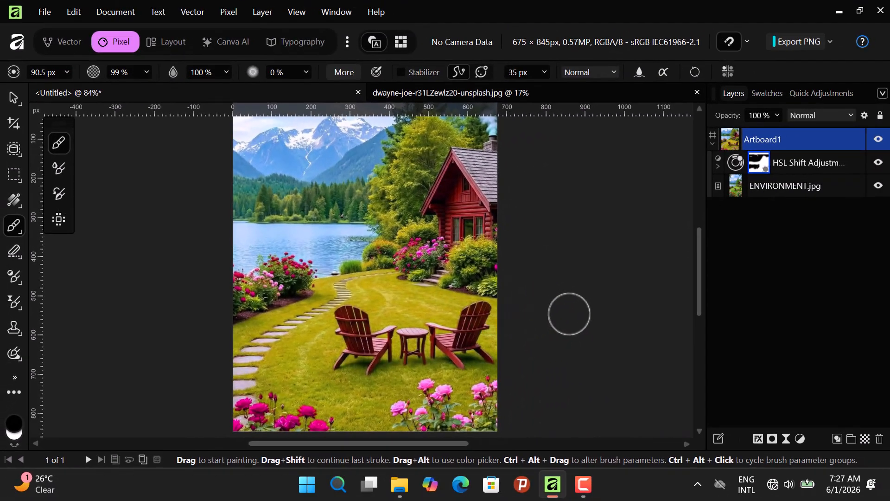
# Deselect the mask with the Move tool and reopen the HSL Shift Adjustment's settings beside the image
pyautogui.press('v')
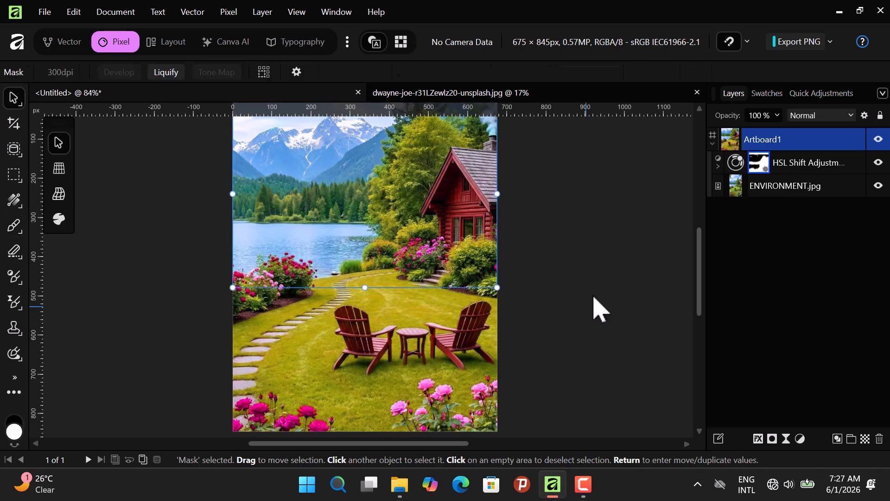
pyautogui.click(593, 270)
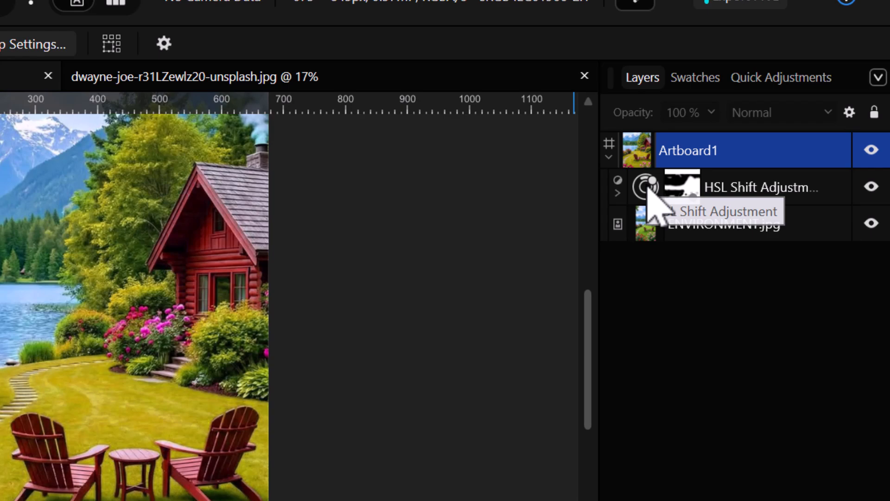
pyautogui.doubleClick(647, 188)
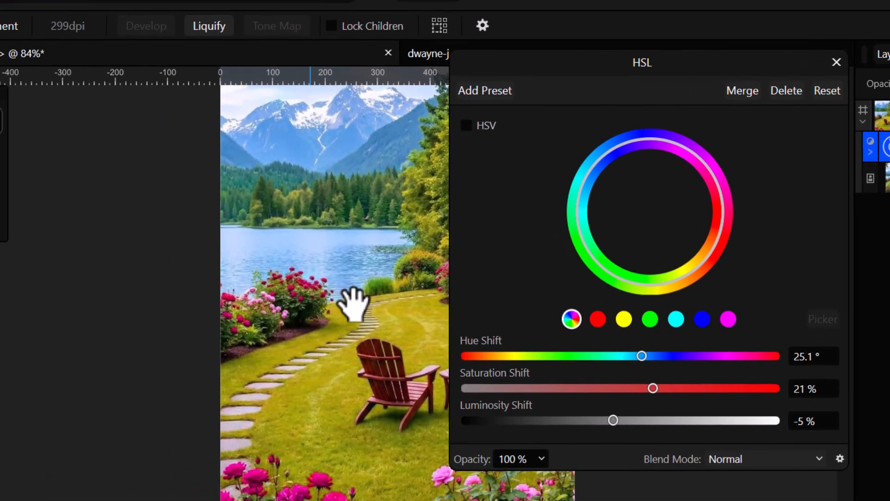
pyautogui.moveTo(352, 303); pyautogui.dragTo(231, 286)
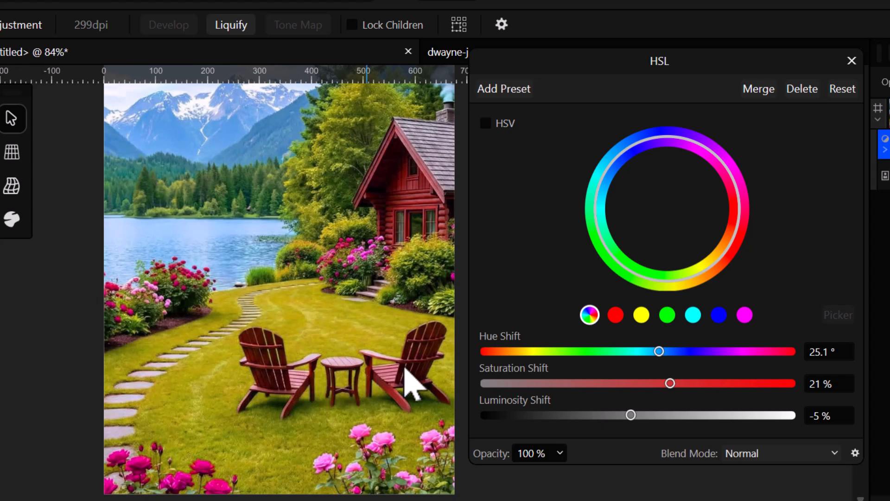
# Switch the HSL adjustment to the yellow range and retarget it by sampling the wood colour of the left garden chair
pyautogui.click(642, 315)
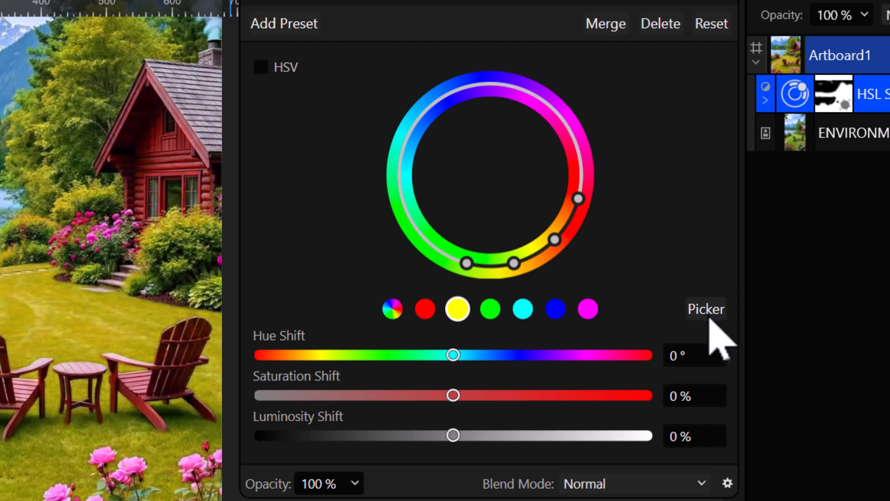
pyautogui.click(710, 317)
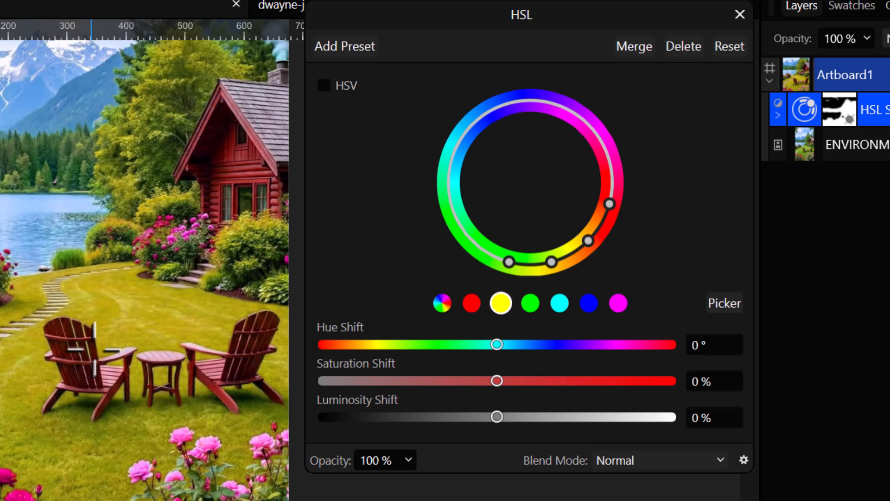
pyautogui.click(95, 348)
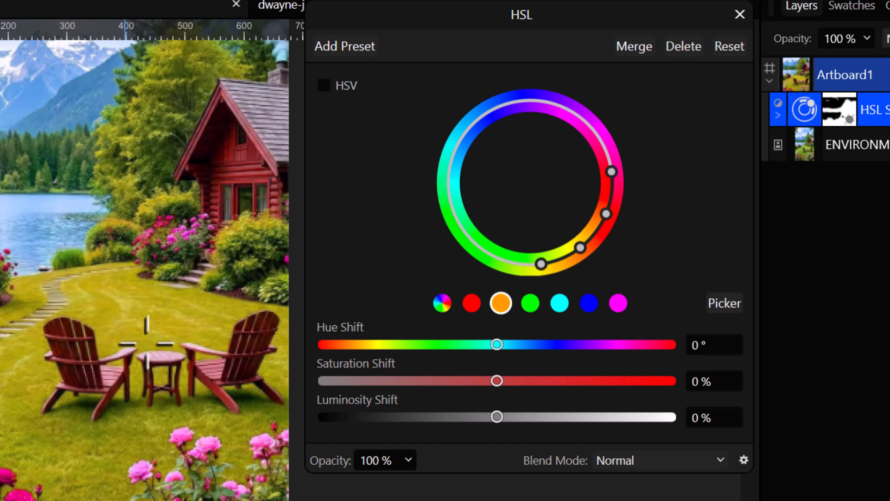
pyautogui.click(96, 355)
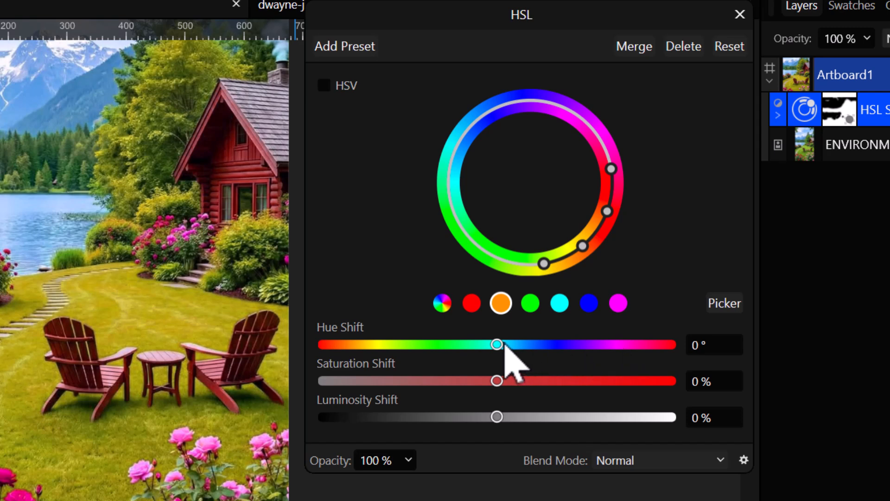
# Set the sampled orange range's hue shift to -25.5° and its luminosity shift to -3%
pyautogui.moveTo(502, 346); pyautogui.dragTo(517, 346)
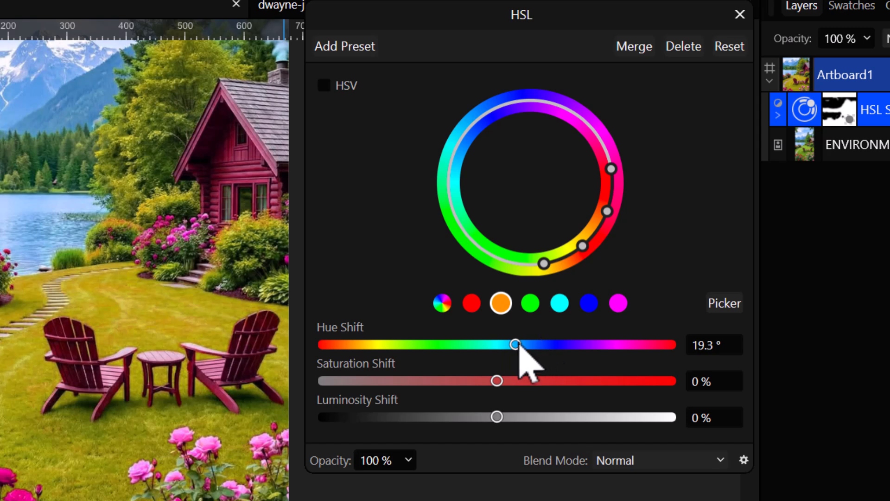
pyautogui.moveTo(516, 346); pyautogui.dragTo(473, 346)
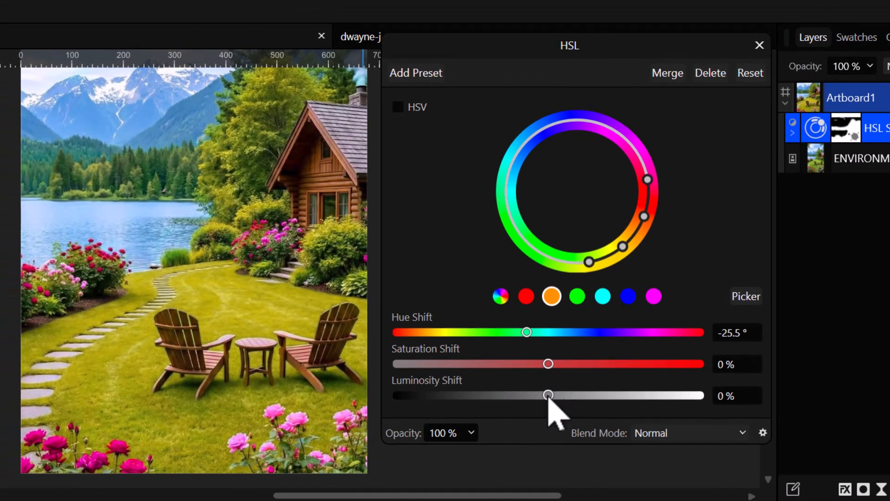
pyautogui.moveTo(548, 395); pyautogui.dragTo(544, 395)
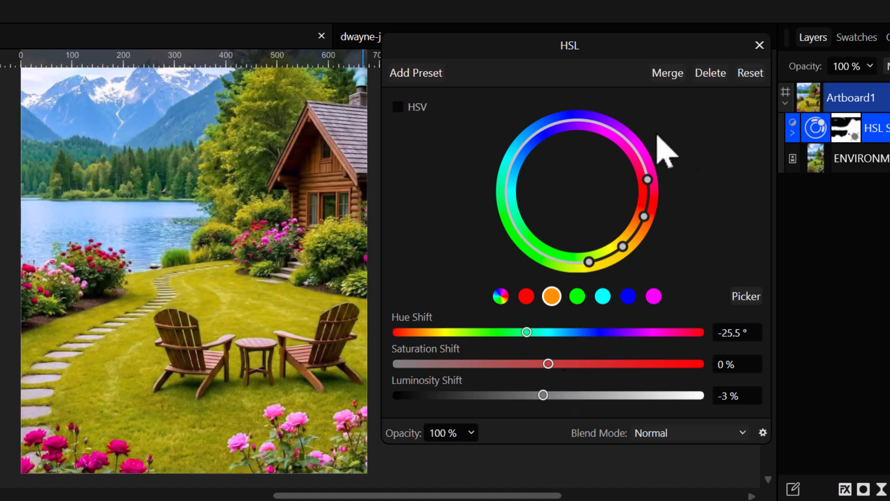
# Try widening the orange range into the greens on the colour wheel, and narrow its outer limit to yellow-orange
pyautogui.moveTo(621, 44); pyautogui.dragTo(699, 27)
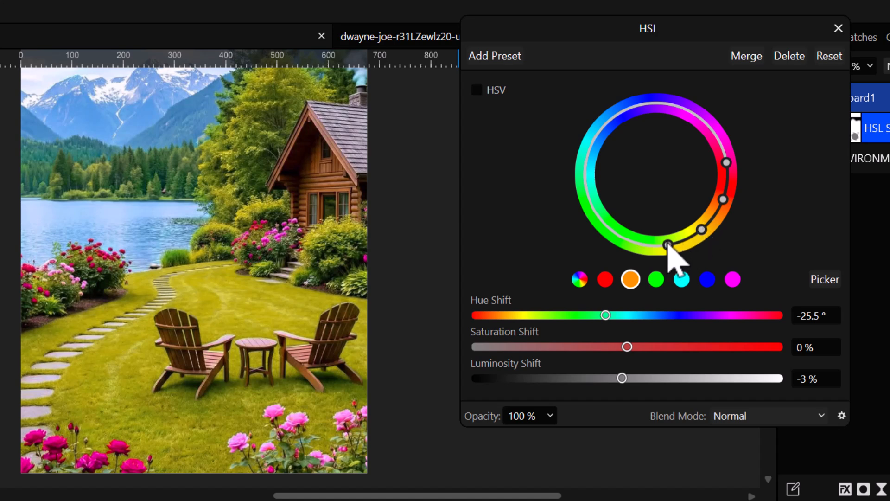
pyautogui.moveTo(667, 244); pyautogui.dragTo(643, 245)
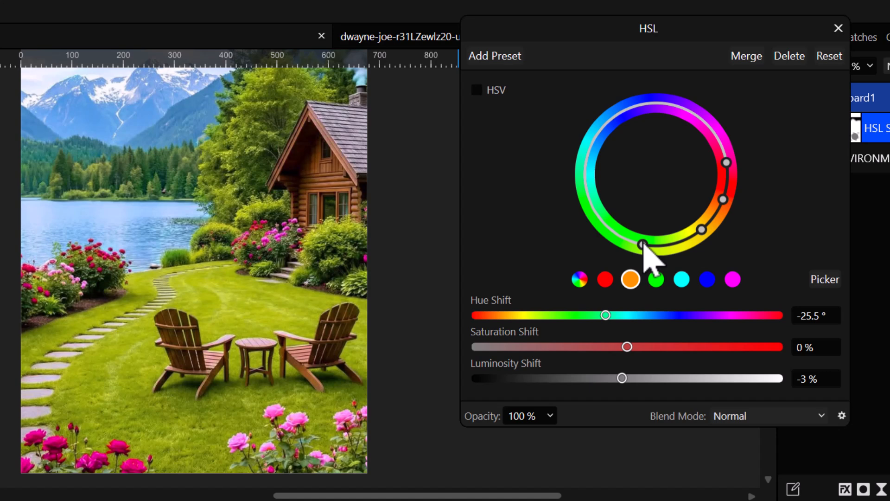
pyautogui.moveTo(643, 244); pyautogui.dragTo(631, 240)
pyautogui.moveTo(633, 242); pyautogui.dragTo(687, 239)
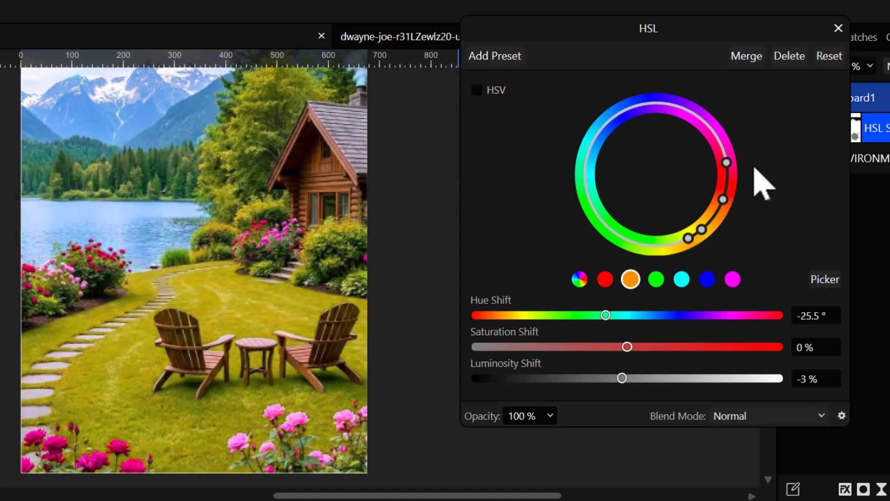
# Adjust the orange range's limits on the colour wheel, widening its yellow end and settling its other outer limit at pinkish red
pyautogui.moveTo(723, 201); pyautogui.dragTo(724, 145)
pyautogui.moveTo(728, 183); pyautogui.dragTo(728, 201)
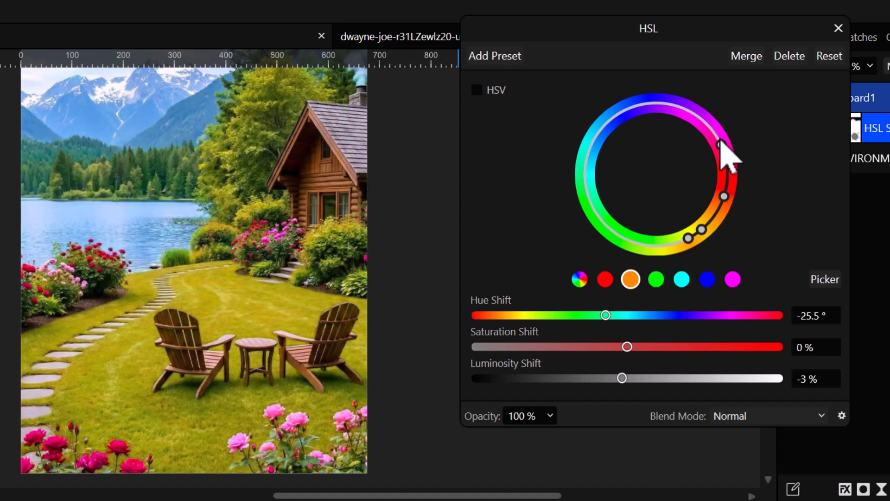
pyautogui.moveTo(722, 144); pyautogui.dragTo(733, 170)
pyautogui.moveTo(694, 237); pyautogui.dragTo(682, 244)
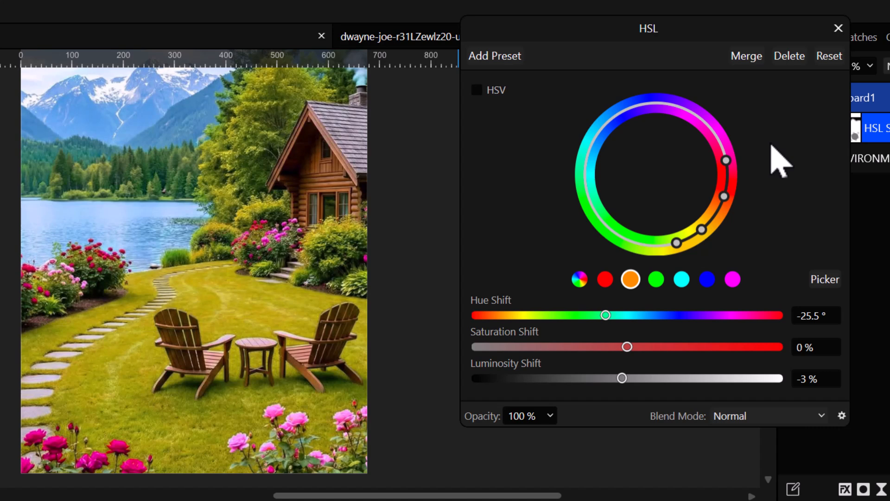
# Try the HSL adjustment at 75% and lower opacity, and restore it to 100%
pyautogui.click(557, 417)
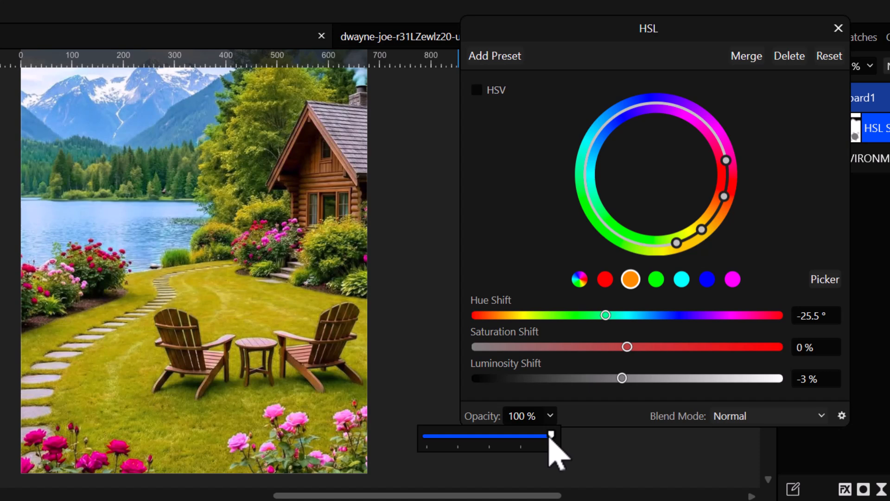
pyautogui.click(526, 440)
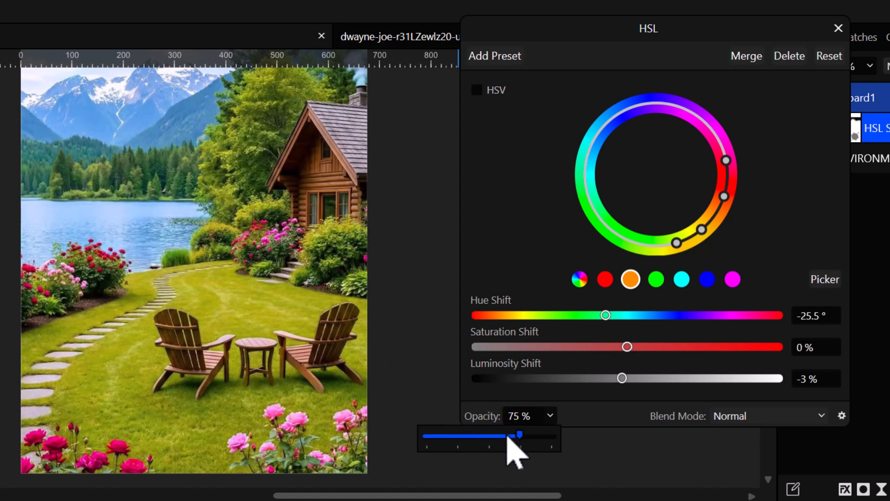
pyautogui.click(489, 436)
pyautogui.moveTo(489, 436); pyautogui.dragTo(562, 438)
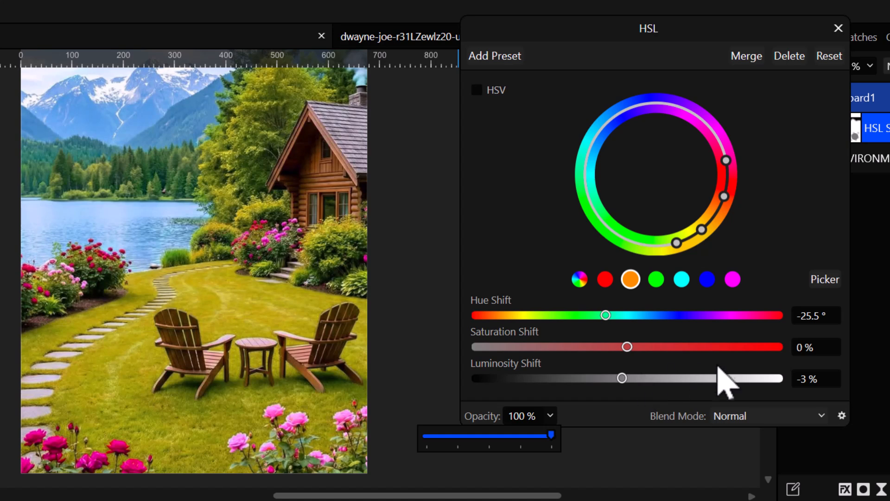
# Preview several blend modes for the HSL adjustment and set it to Soft Light
pyautogui.click(822, 412)
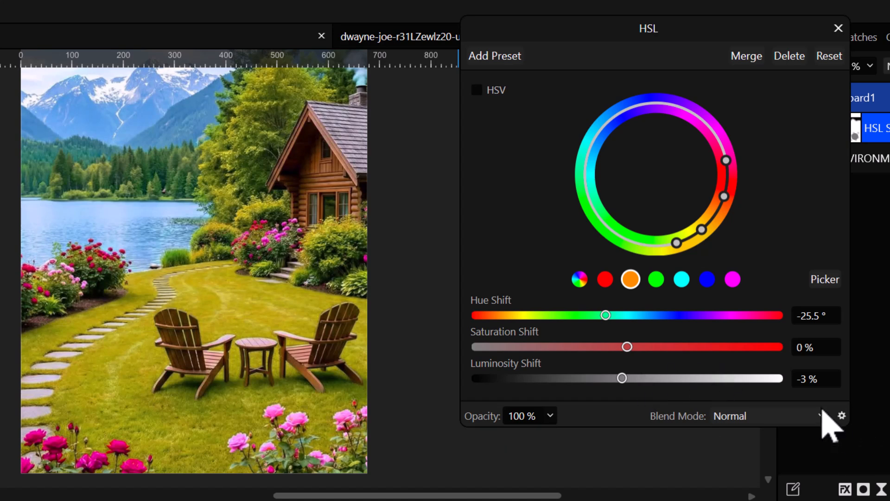
pyautogui.click(822, 415)
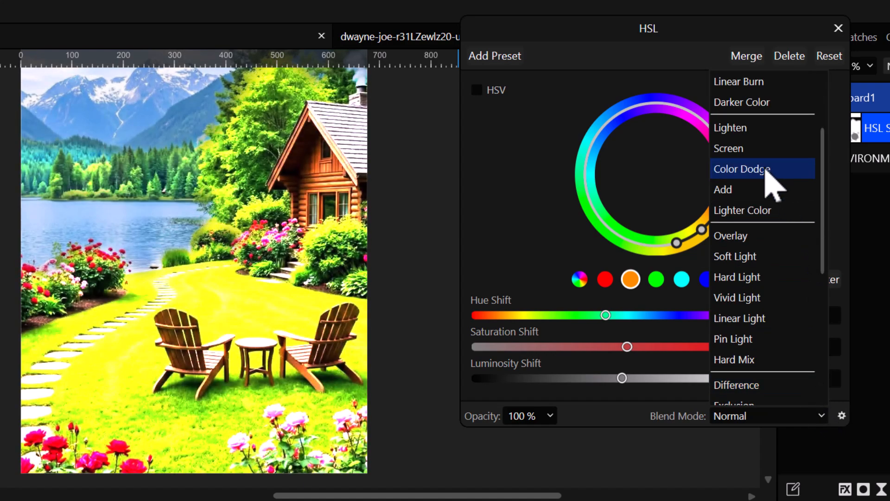
pyautogui.scroll(2, 765, 171)
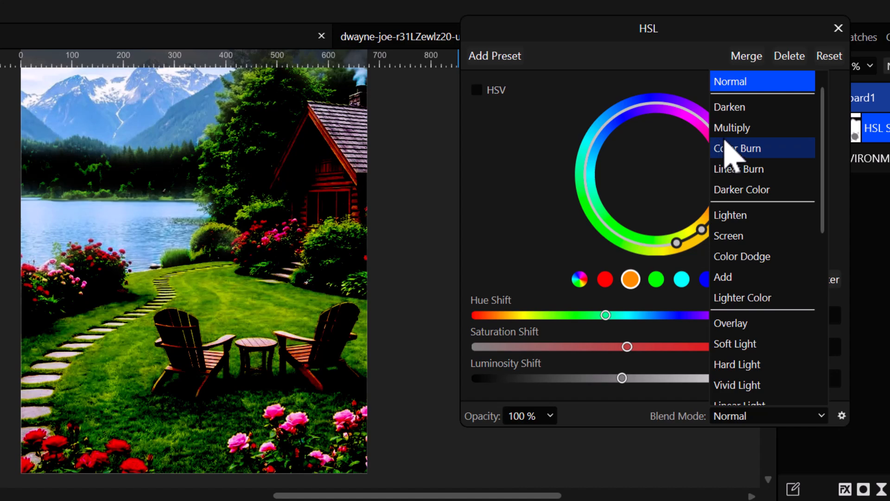
pyautogui.click(754, 346)
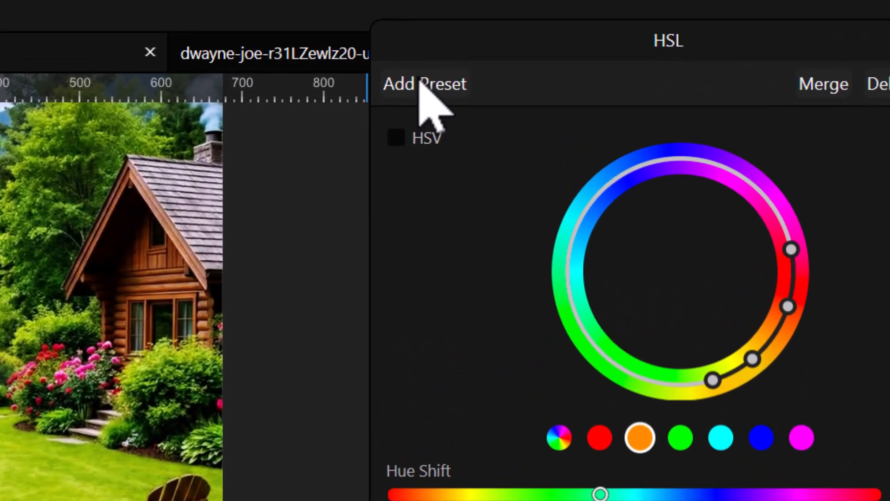
# Save the HSL settings as an adjustment preset named "TK HSL" and close the adjustment's settings
pyautogui.click(422, 85)
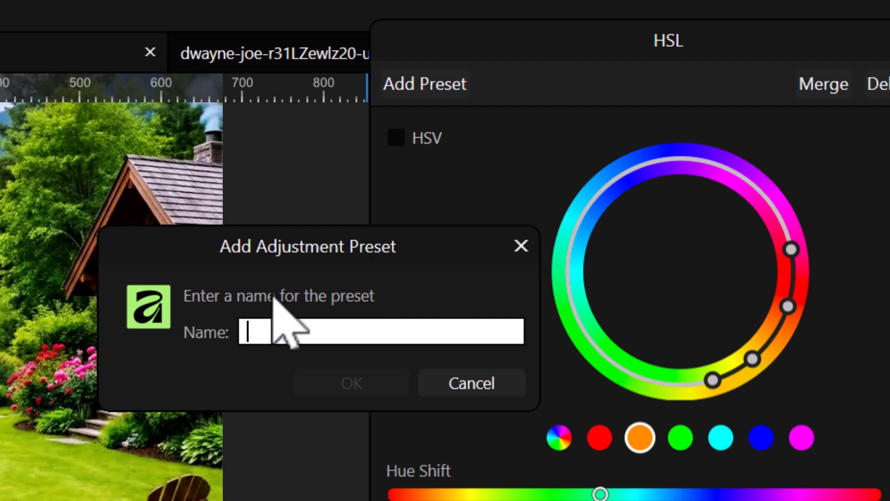
pyautogui.write('TK HSL')
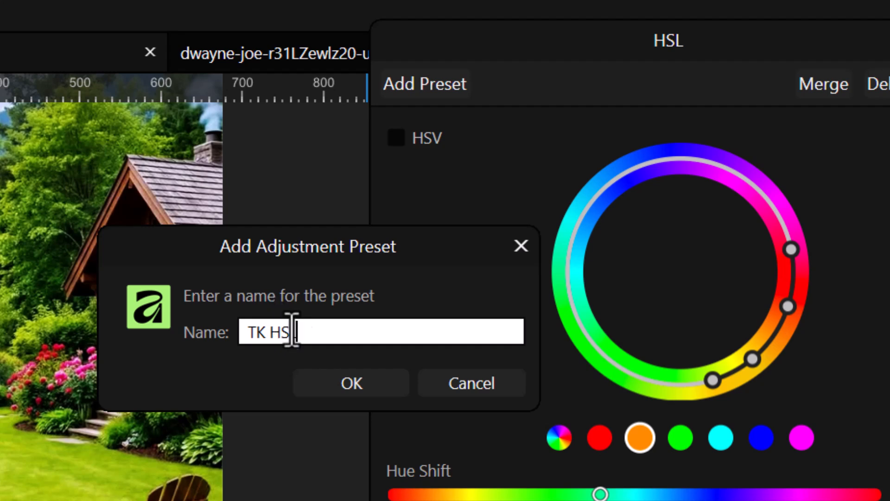
pyautogui.click(358, 390)
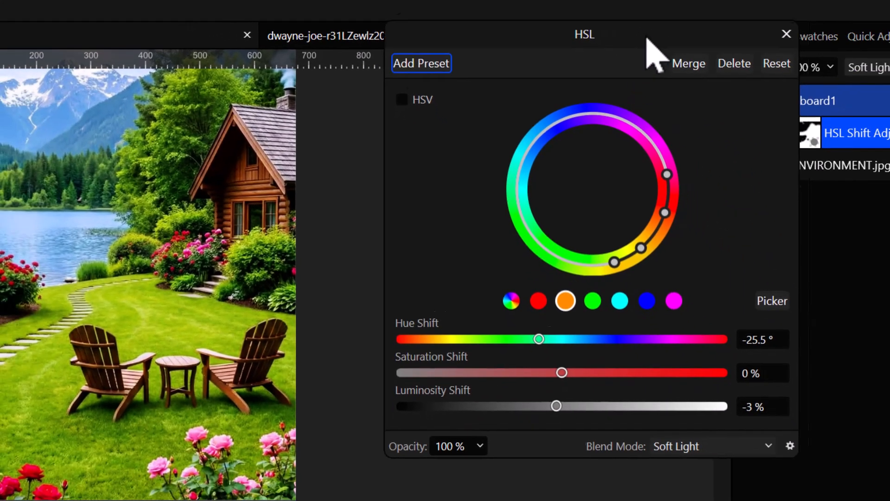
pyautogui.moveTo(630, 44); pyautogui.dragTo(585, 40)
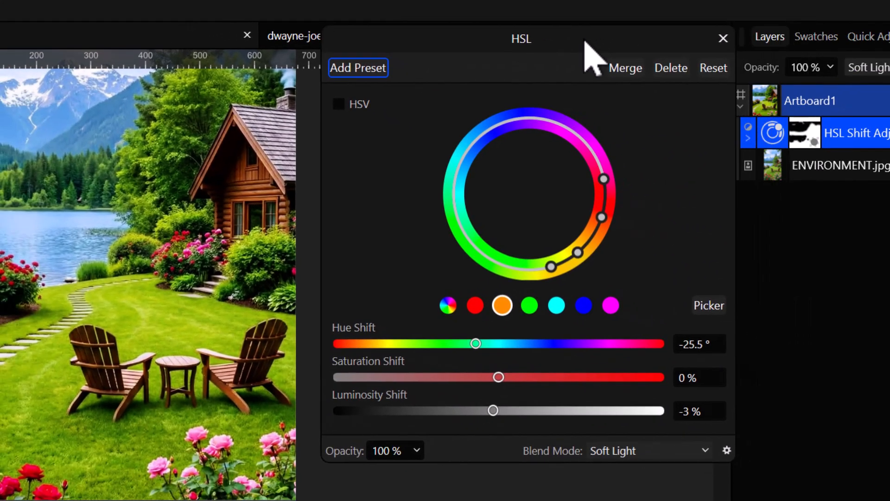
pyautogui.click(723, 38)
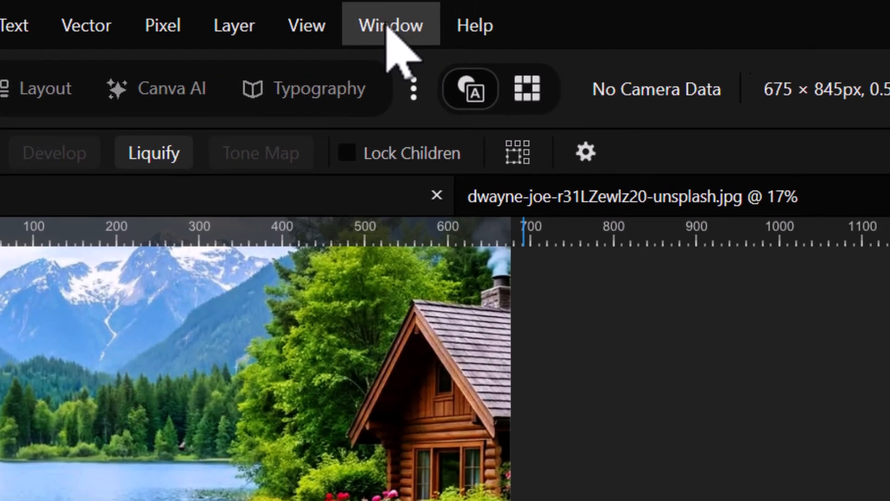
# Show the pixel Adjustments panel and expand its HSL presets
pyautogui.click(432, 26)
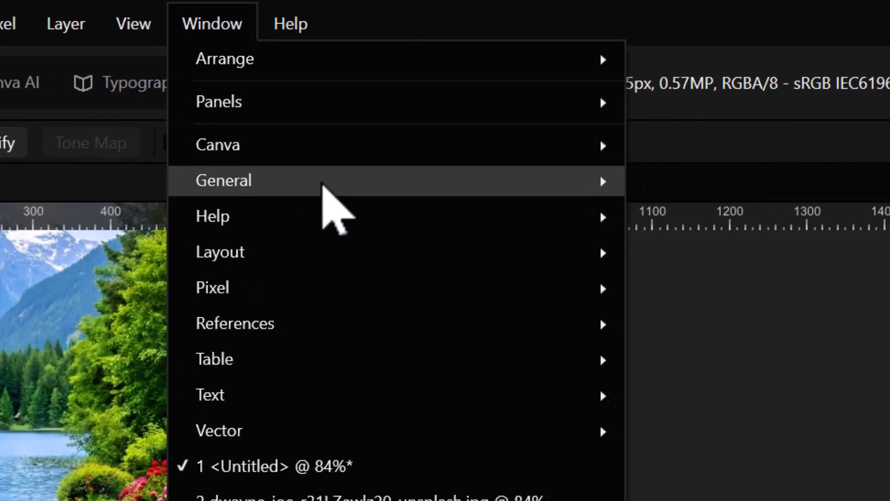
pyautogui.moveTo(439, 288)
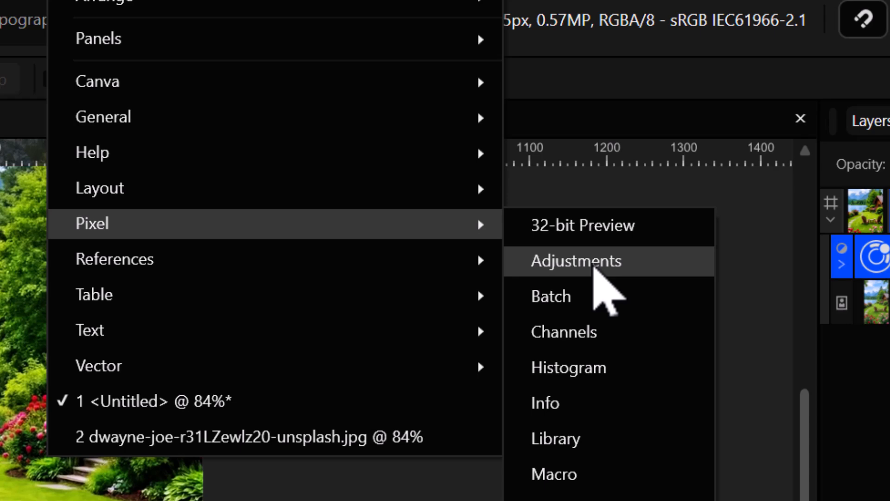
pyautogui.click(595, 264)
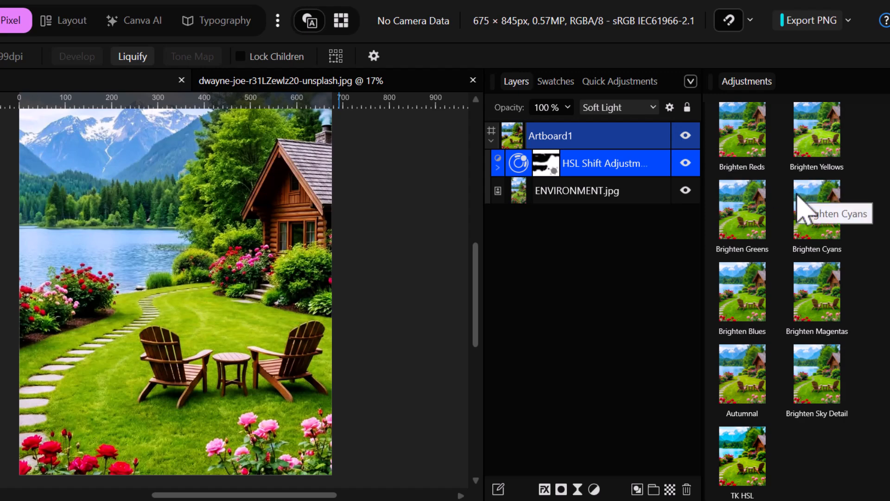
# Try the Default, Saturate and Desaturate HSL presets on the landscape, closing the adjustment's settings after each one
pyautogui.scroll(10, 819, 222)
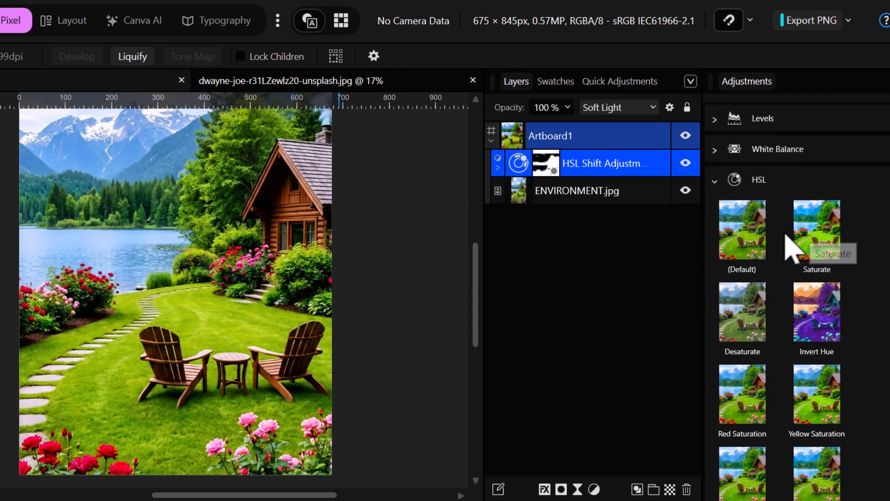
pyautogui.click(740, 241)
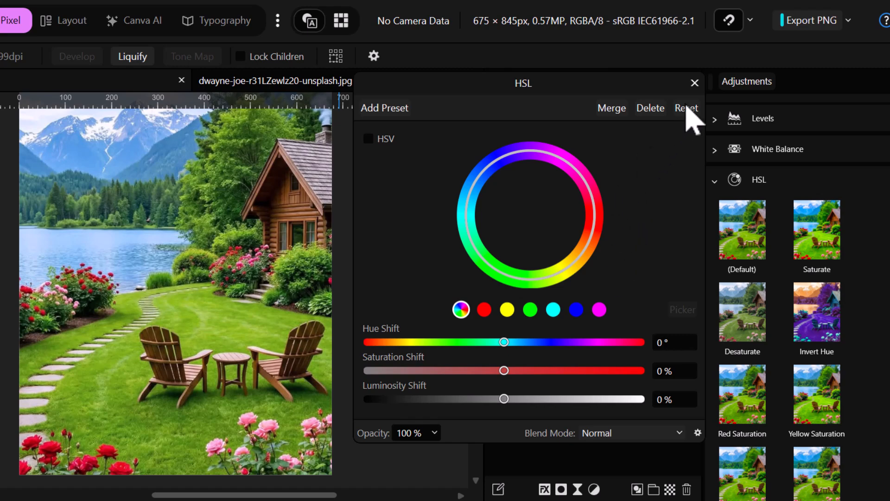
pyautogui.click(694, 84)
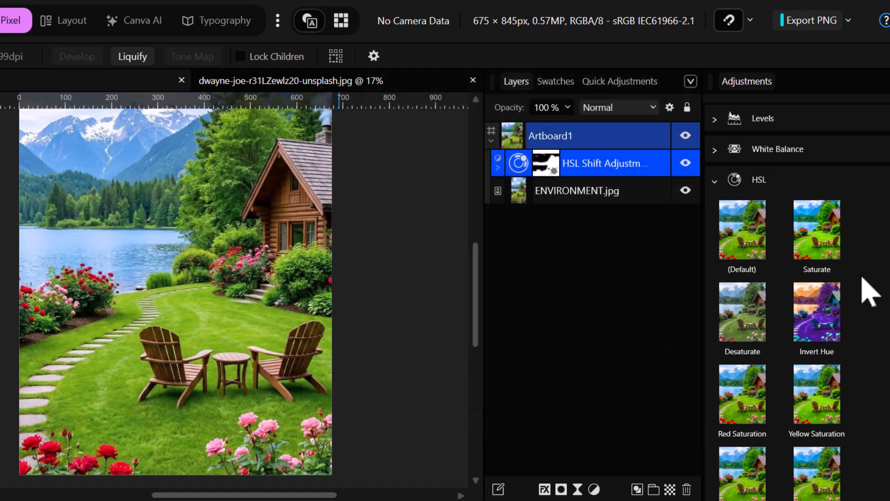
pyautogui.click(822, 246)
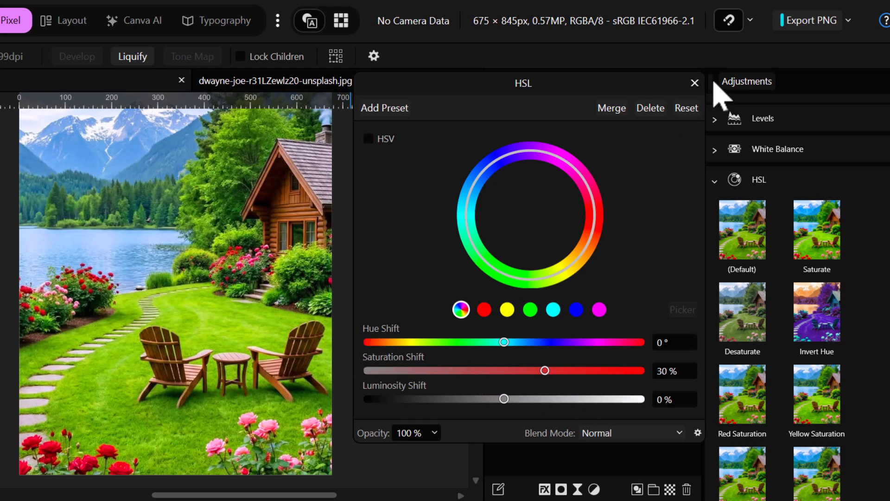
pyautogui.click(694, 83)
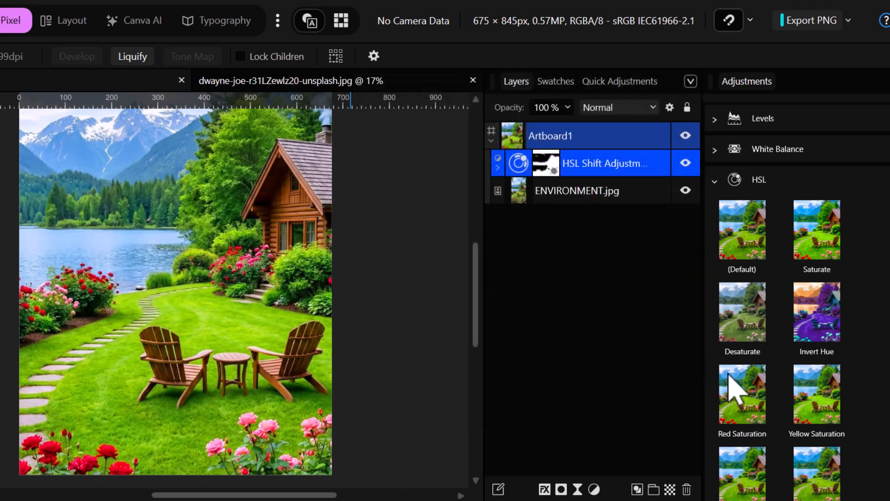
pyautogui.click(744, 320)
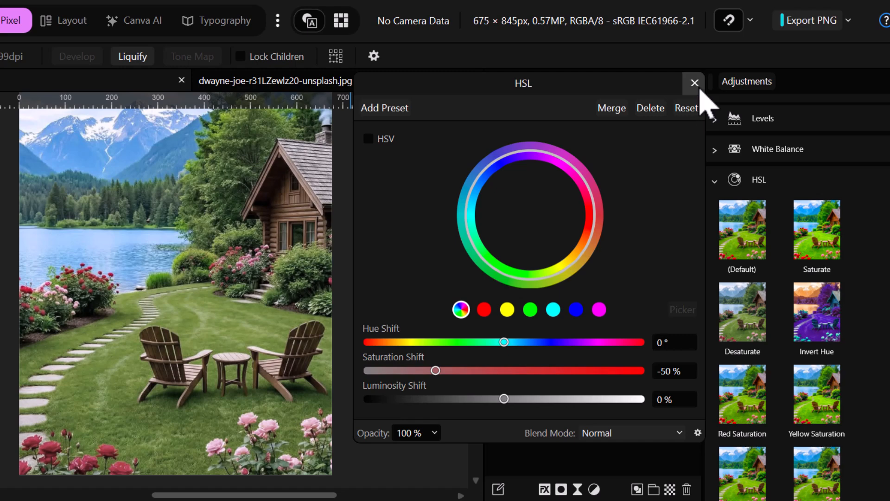
pyautogui.click(694, 83)
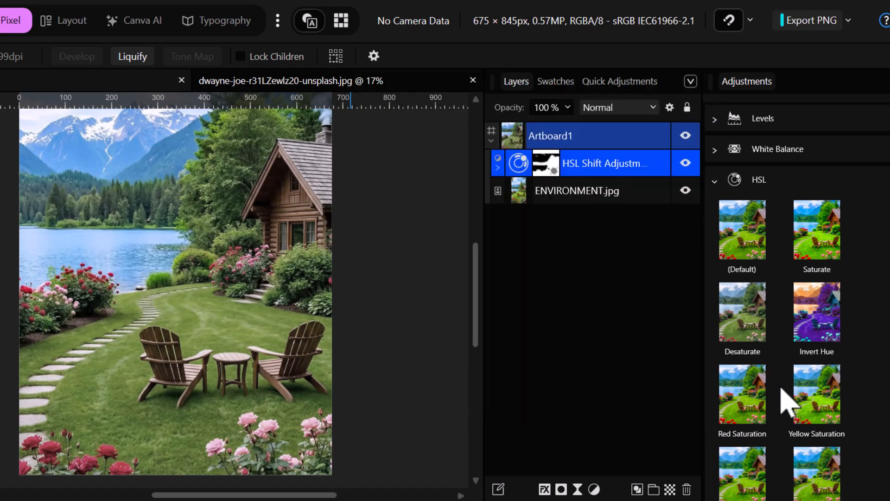
# Apply the saved TK HSL preset to the HSL Shift Adjustment and close its settings
pyautogui.scroll(-3, 788, 397)
pyautogui.scroll(-5, 802, 315)
pyautogui.scroll(-2, 802, 339)
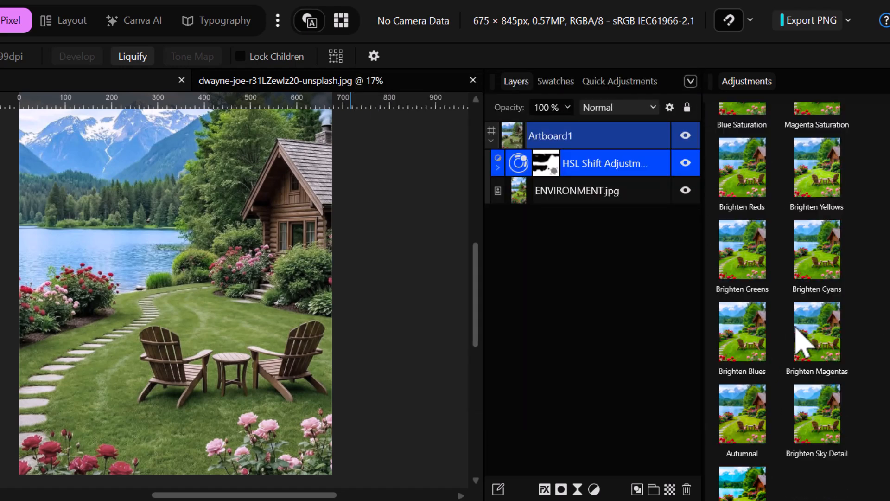
pyautogui.scroll(-2, 803, 342)
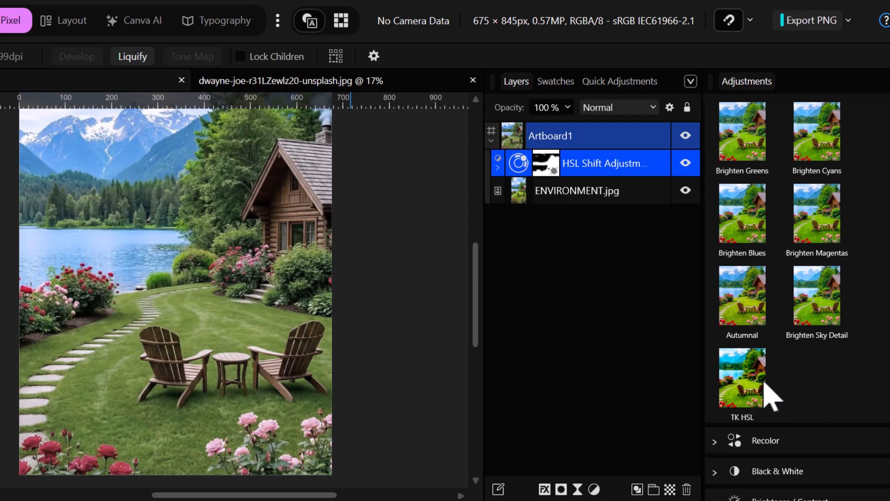
pyautogui.click(741, 373)
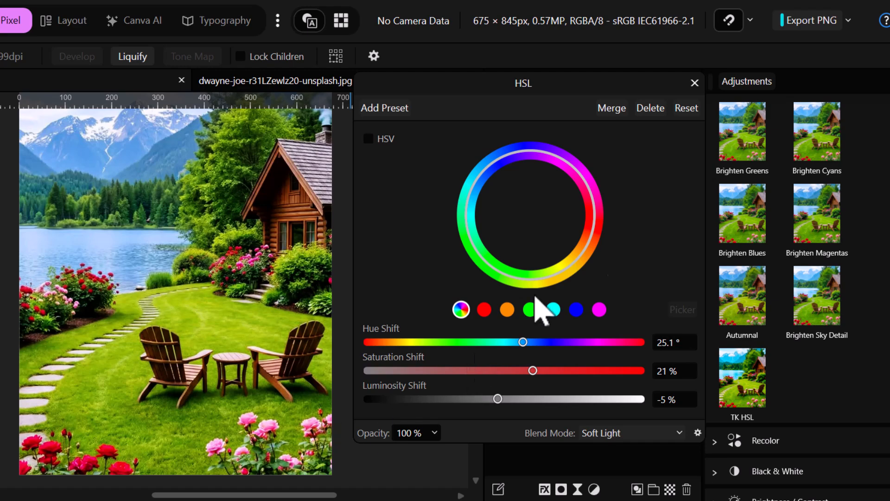
pyautogui.click(694, 83)
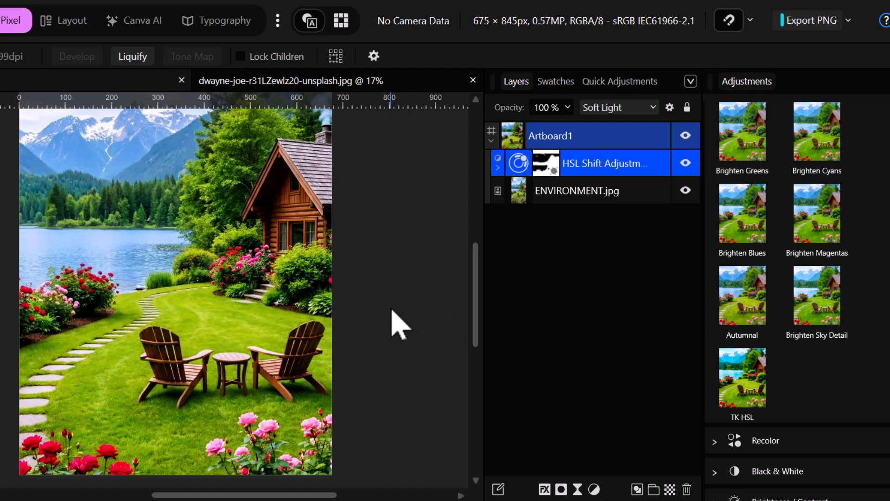
pyautogui.click(338, 477)
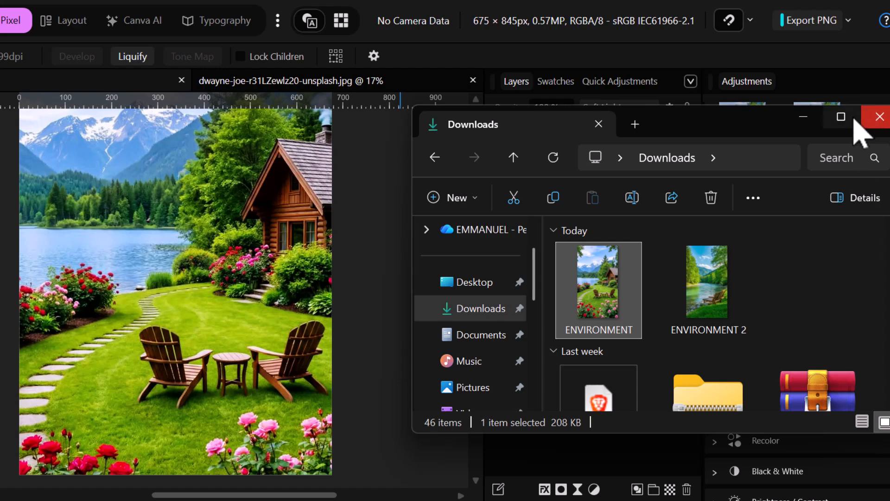
pyautogui.click(801, 118)
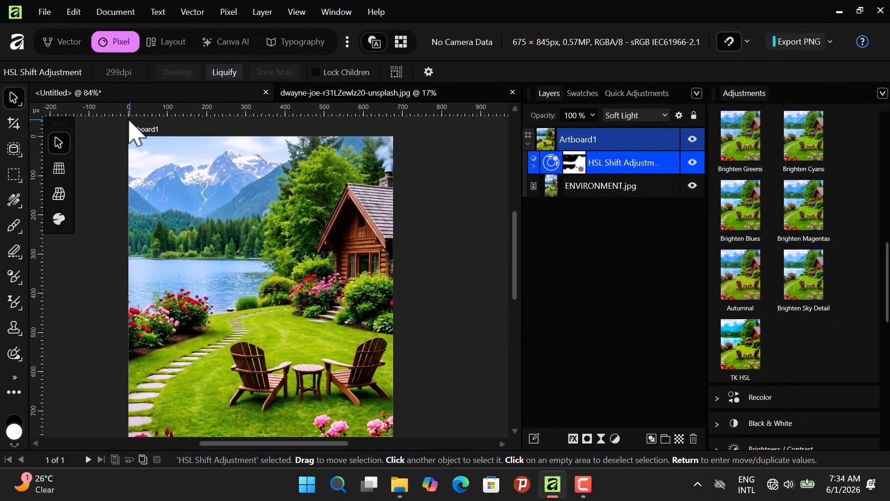
# Add a second artboard of the same size directly to the right of Artboard1 and return to the Move tool
pyautogui.click(139, 132)
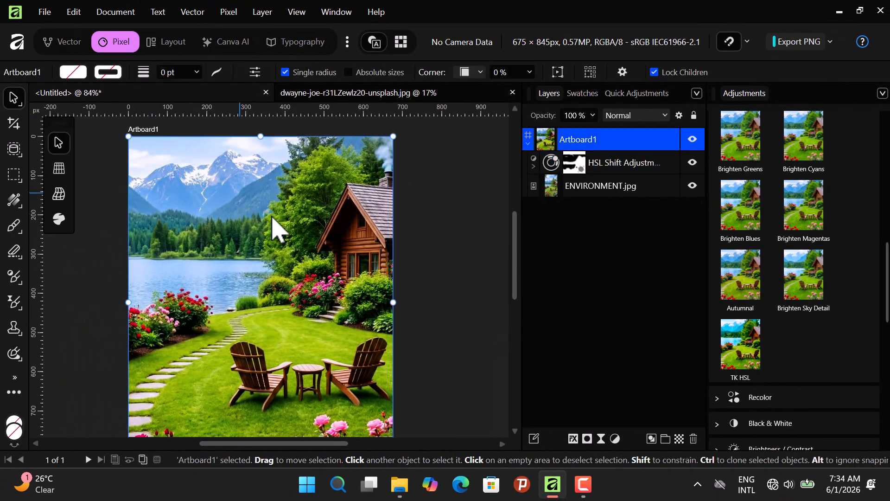
pyautogui.click(65, 42)
pyautogui.click(14, 123)
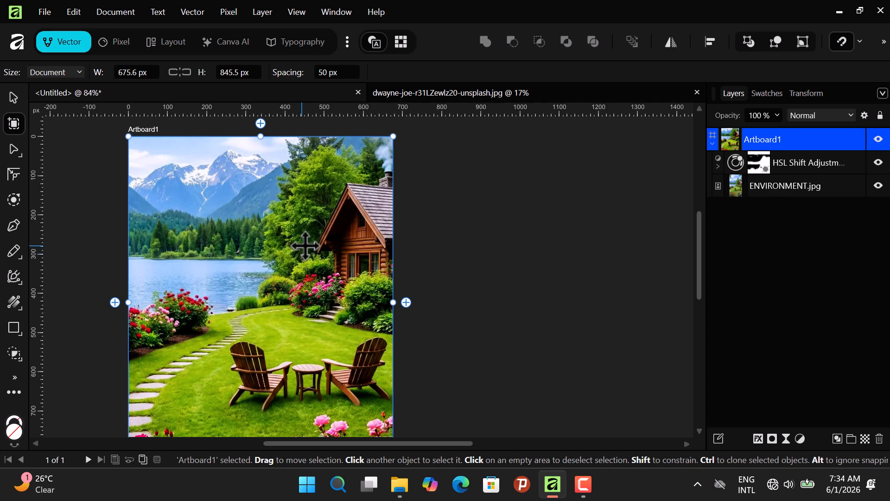
pyautogui.click(406, 303)
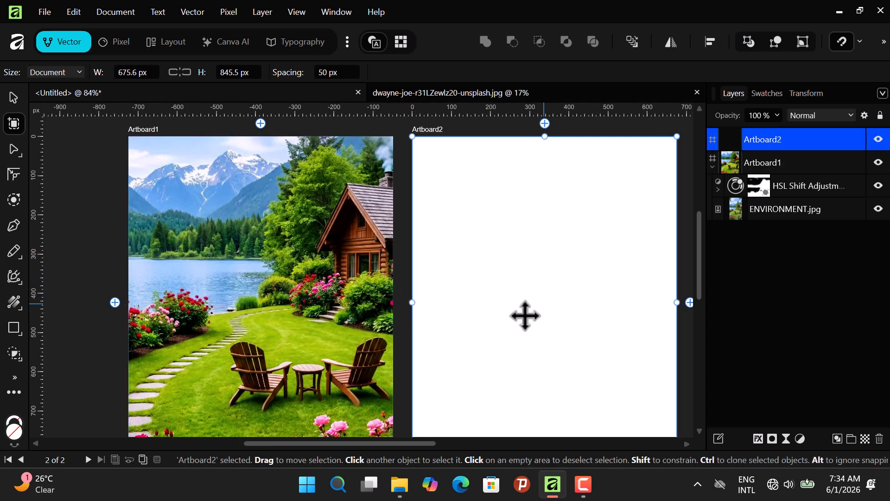
pyautogui.click(11, 100)
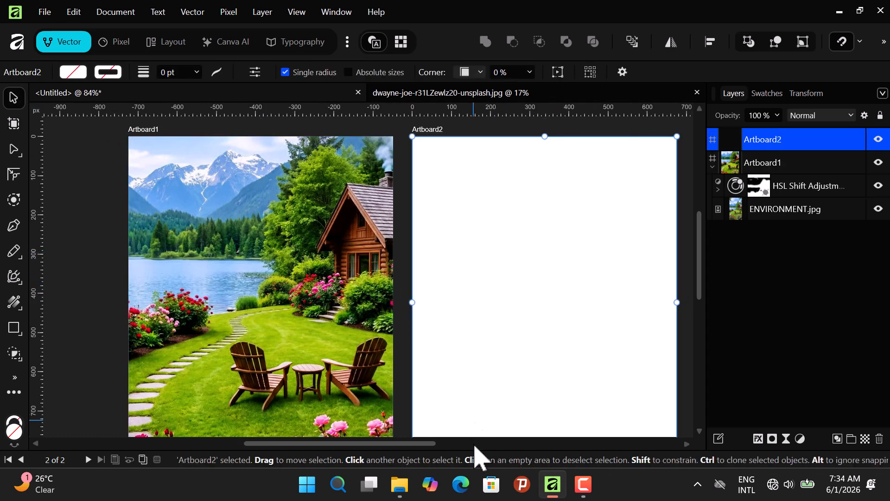
# Place the ENVIRONMENT 2 image from the Downloads folder on Artboard2 and position it so it covers the whole artboard
pyautogui.click(409, 491)
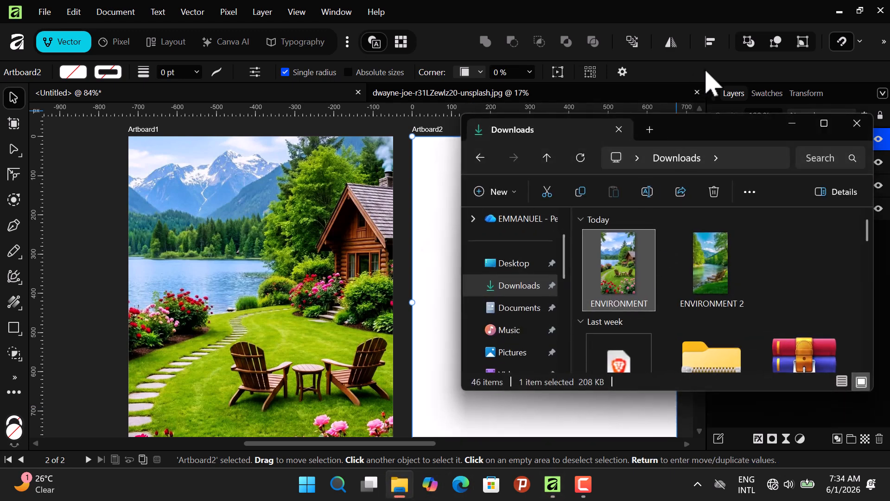
pyautogui.moveTo(708, 135); pyautogui.dragTo(334, 142)
pyautogui.moveTo(334, 297); pyautogui.dragTo(606, 272)
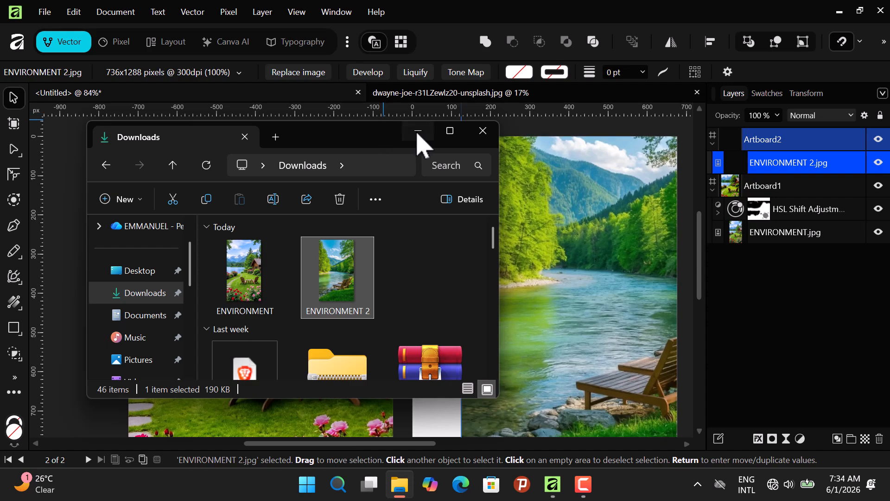
pyautogui.click(418, 132)
pyautogui.moveTo(567, 242); pyautogui.dragTo(513, 259)
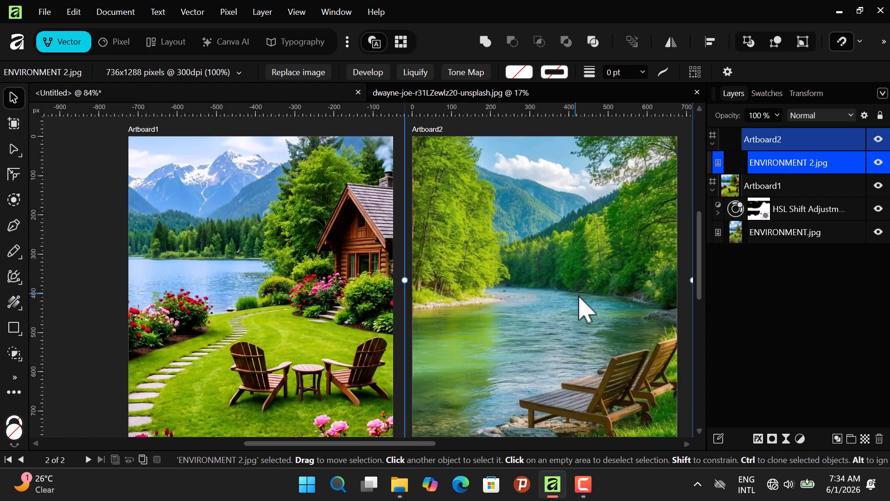
pyautogui.press('space')
pyautogui.moveTo(554, 298); pyautogui.dragTo(461, 260)
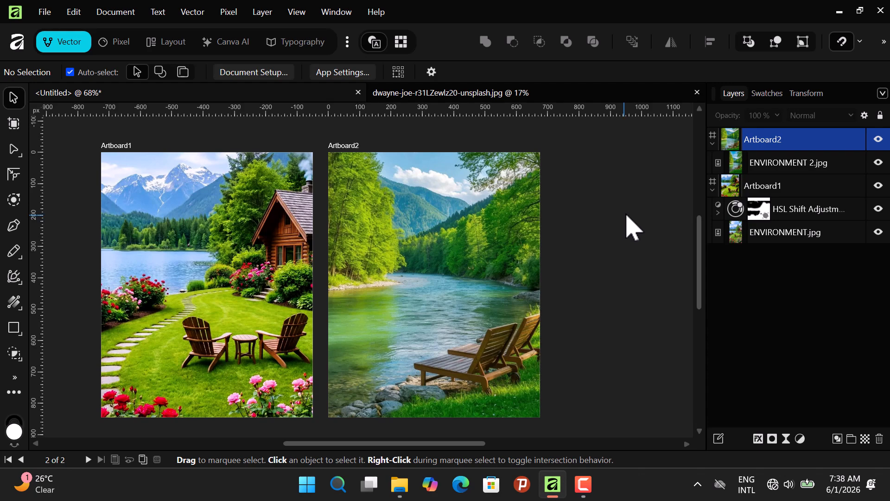
# Select the ENVIRONMENT 2.jpg image on Artboard2 and show the pixel Adjustments panel
pyautogui.click(497, 220)
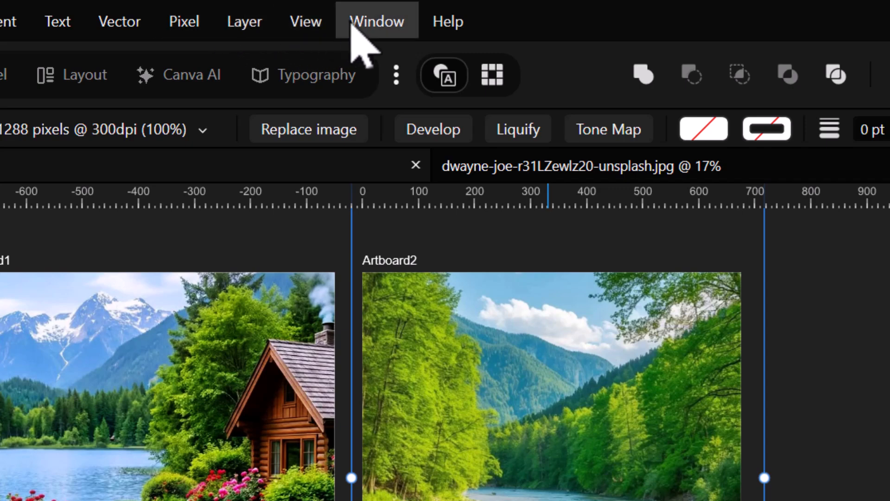
pyautogui.click(359, 21)
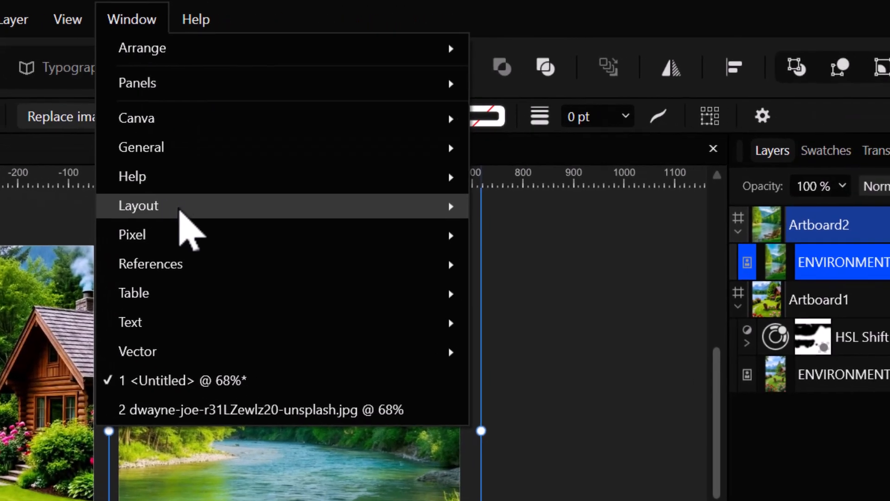
pyautogui.moveTo(309, 239)
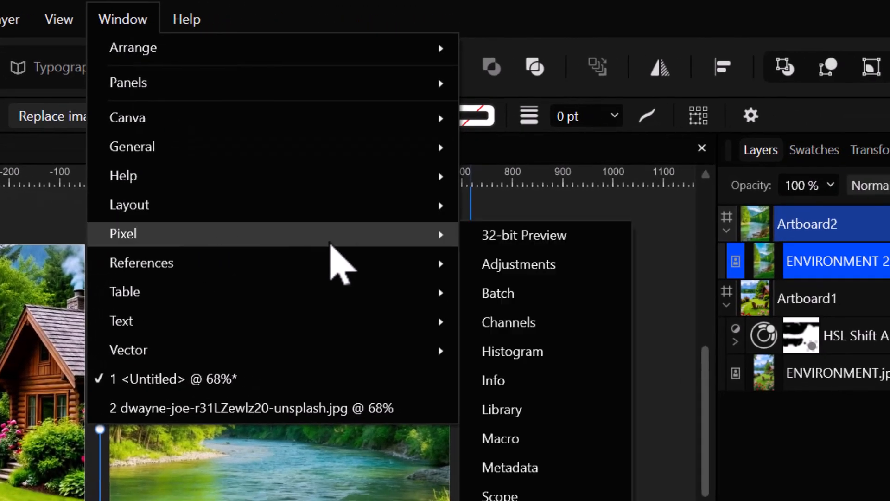
pyautogui.click(562, 268)
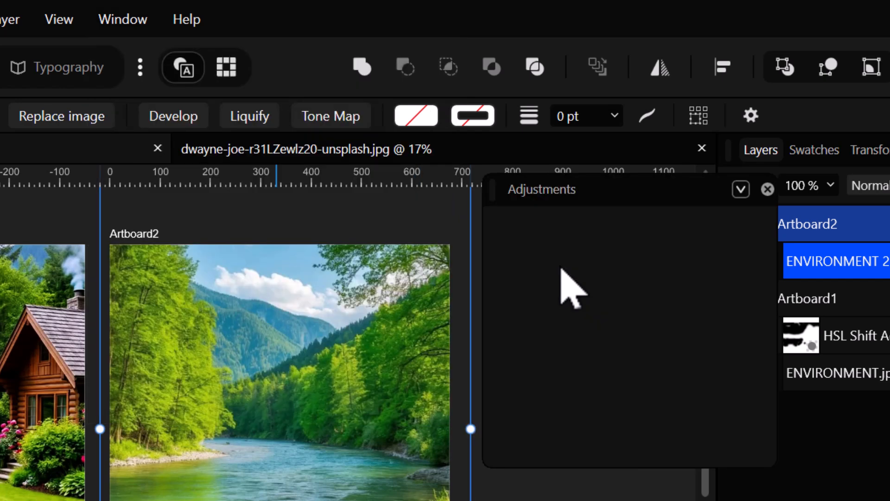
# Apply the saved TK HSL preset to the river image on Artboard2 and close the Adjustments panel
pyautogui.scroll(1, 559, 273)
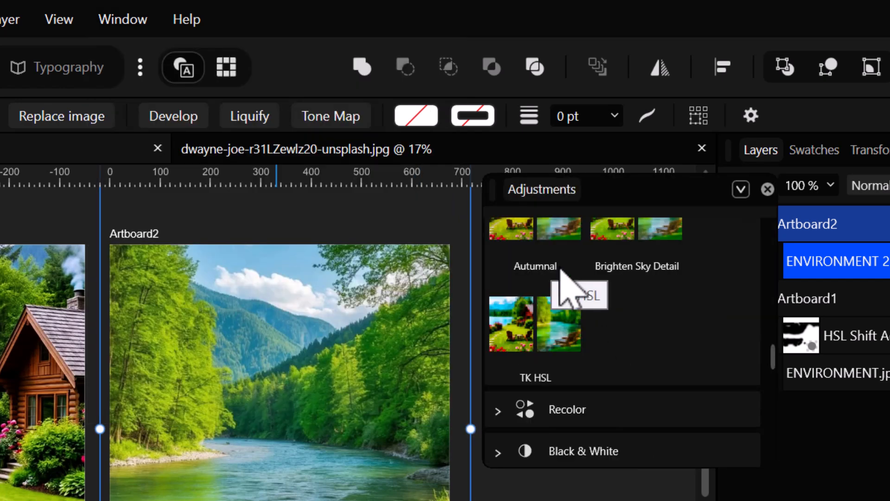
pyautogui.scroll(2, 586, 288)
pyautogui.scroll(-1, 573, 294)
pyautogui.scroll(-2, 597, 308)
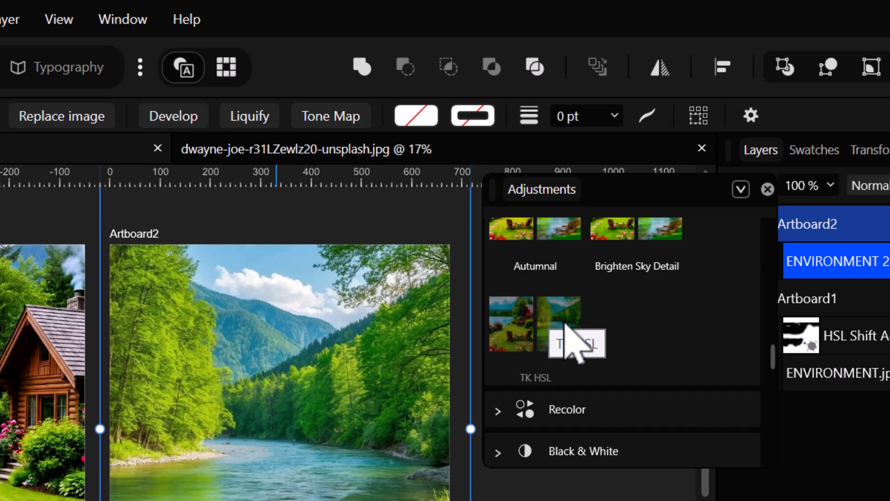
pyautogui.click(568, 343)
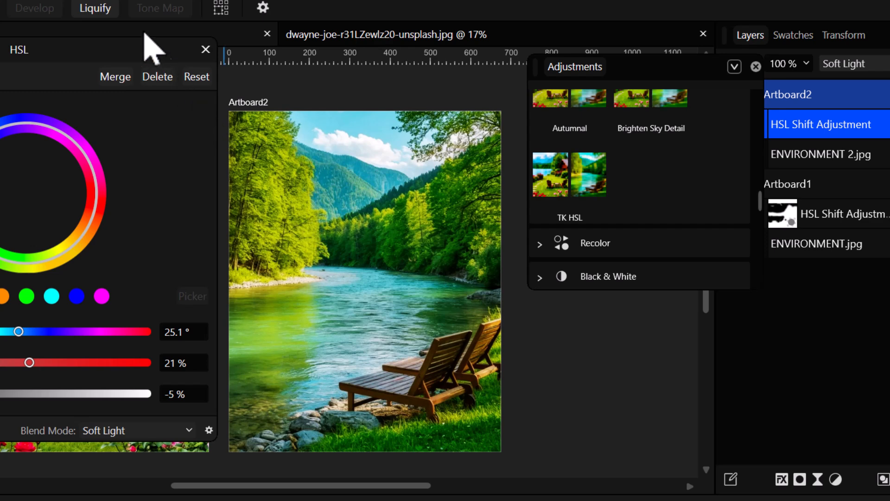
pyautogui.moveTo(118, 51); pyautogui.dragTo(94, 46)
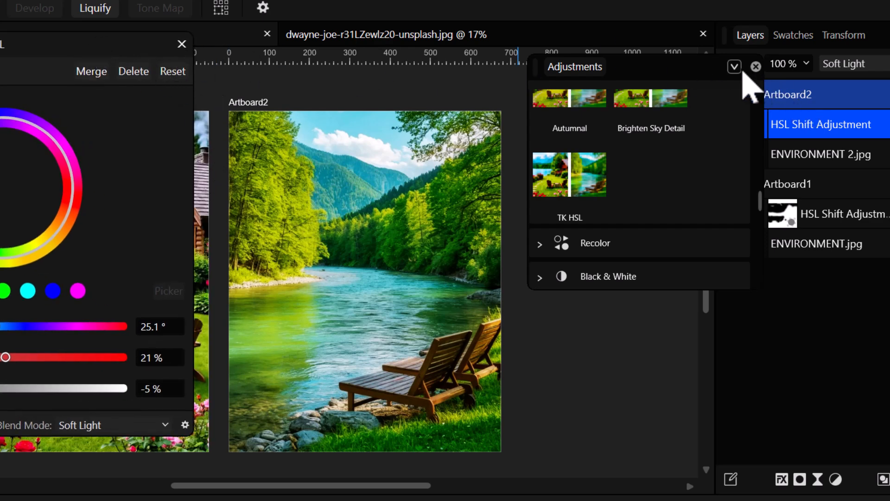
pyautogui.click(754, 64)
# Set the river image's HSL adjustment to a saturation shift of 17% and a luminosity shift of 4%
pyautogui.moveTo(88, 56); pyautogui.dragTo(830, 45)
pyautogui.scroll(-1, 505, 292)
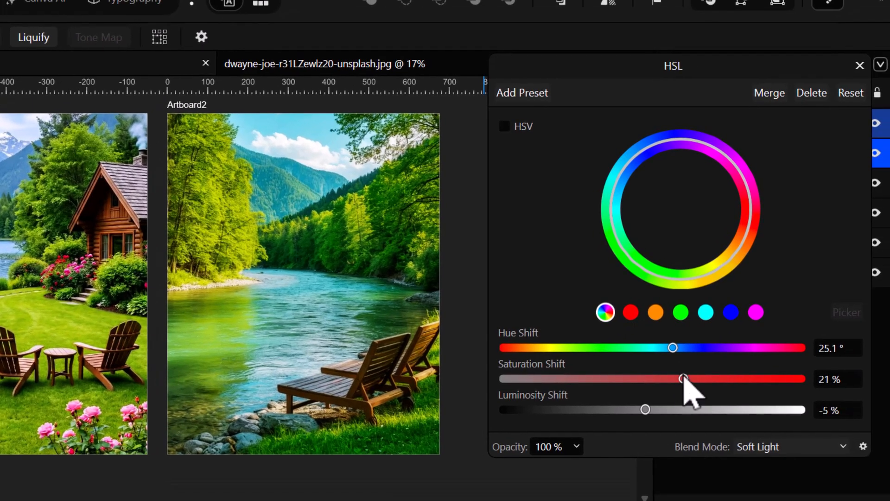
pyautogui.moveTo(681, 380); pyautogui.dragTo(679, 379)
pyautogui.moveTo(645, 409); pyautogui.dragTo(648, 409)
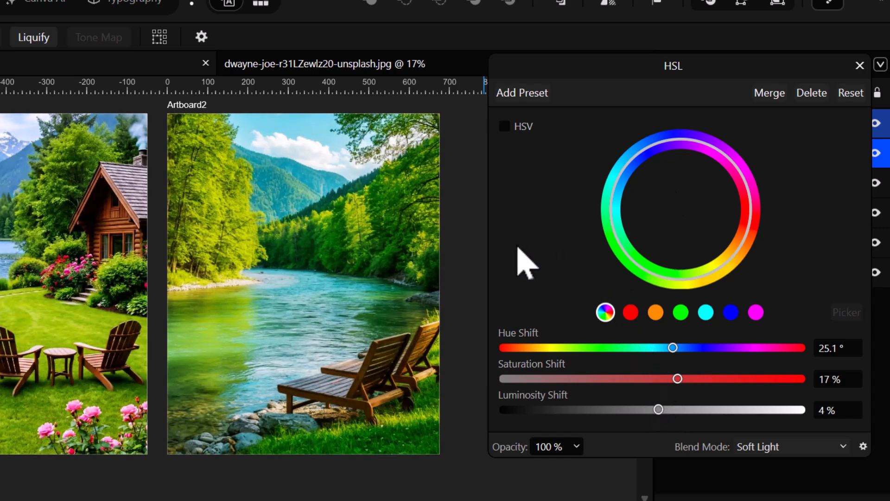
pyautogui.scroll(1, 379, 233)
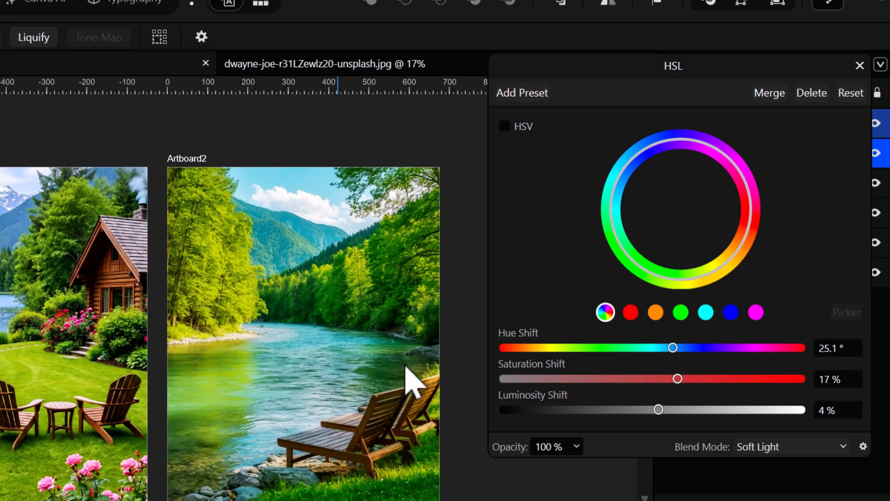
# Reset the hue, saturation and luminosity shifts of the river image's HSL adjustment to 0
pyautogui.moveTo(702, 69); pyautogui.dragTo(669, 64)
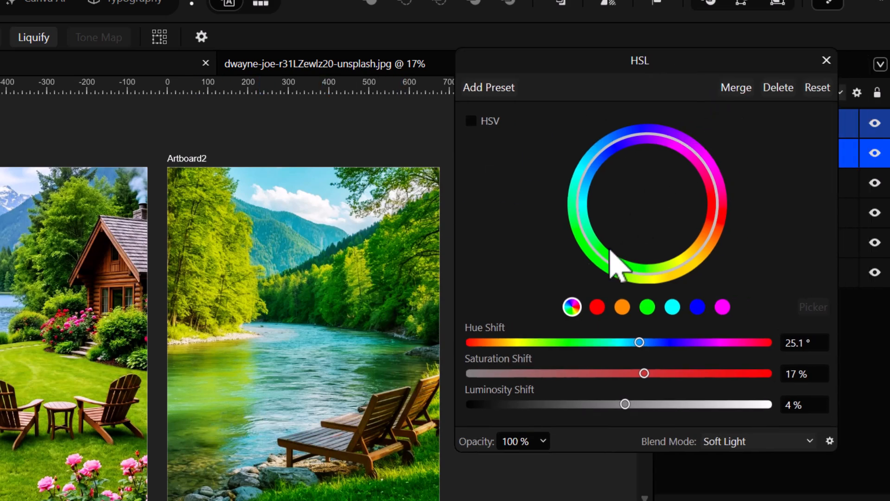
pyautogui.moveTo(646, 70); pyautogui.dragTo(512, 57)
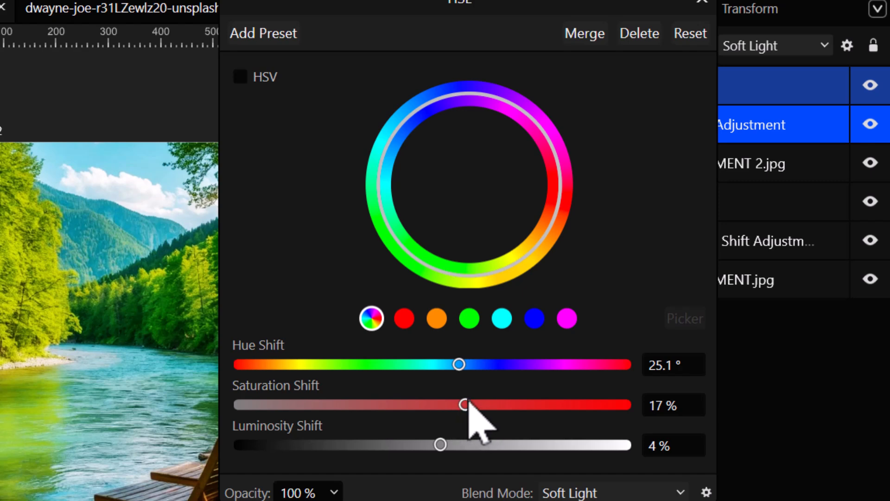
pyautogui.doubleClick(465, 404)
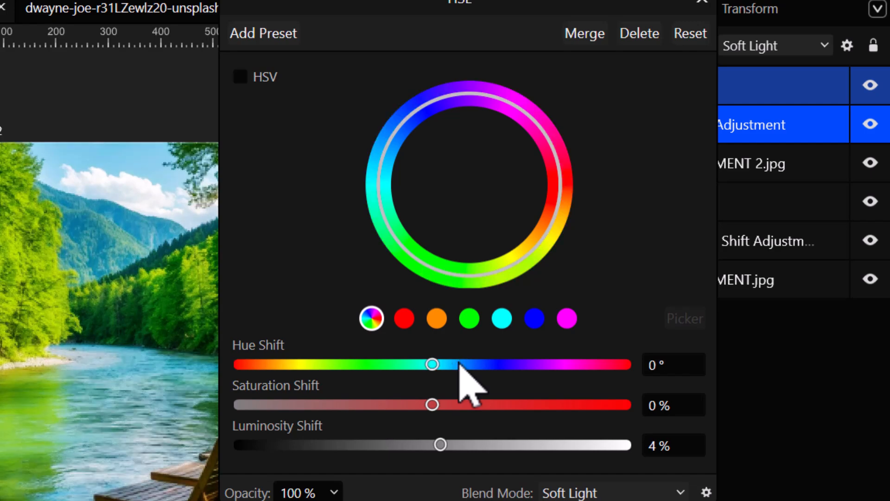
pyautogui.doubleClick(445, 444)
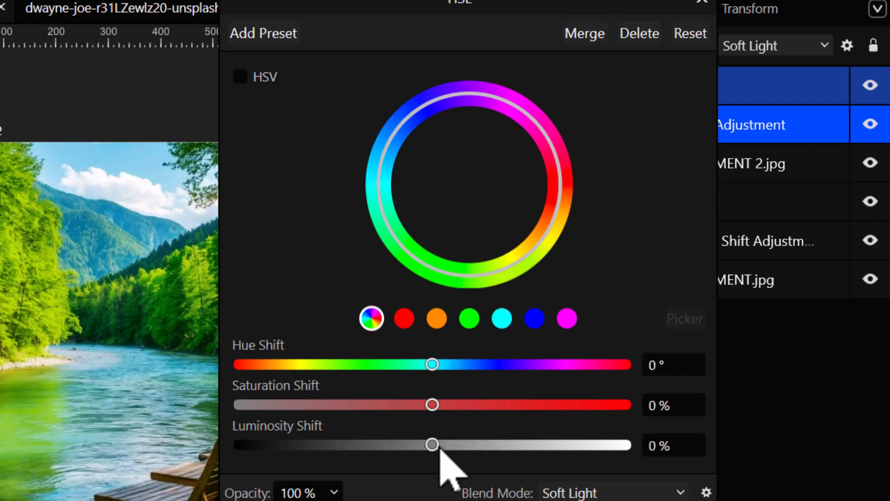